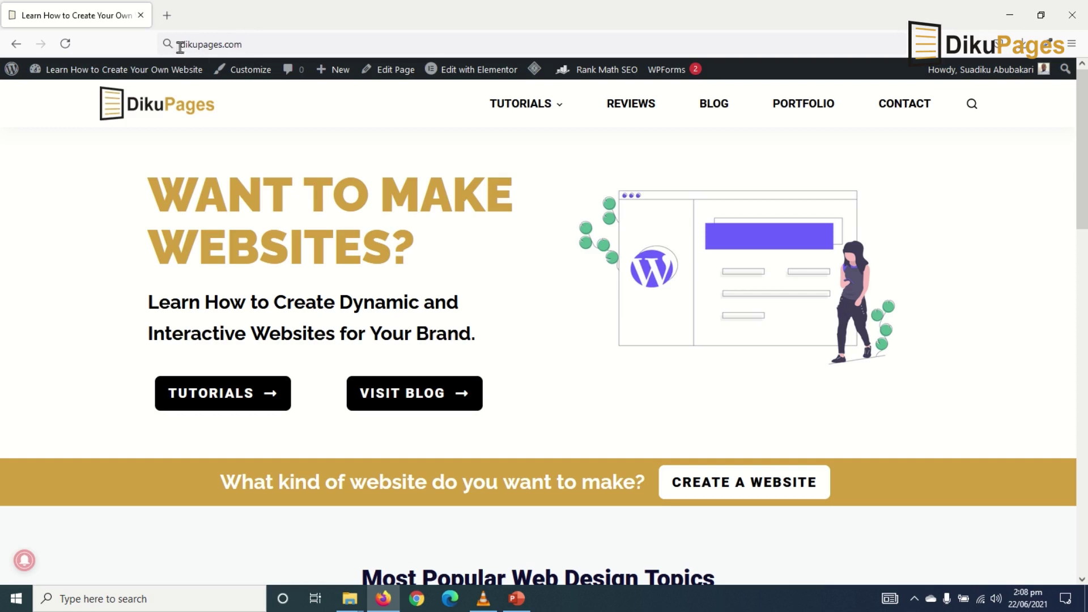
- Go to the address dikupages.com/asura
click(266, 45)
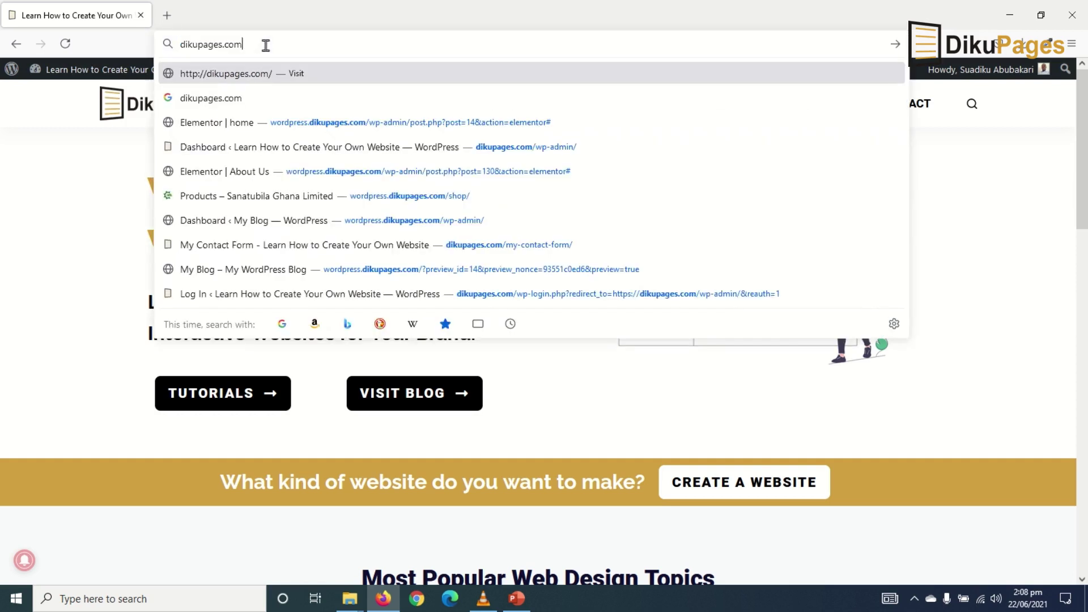
text(/)
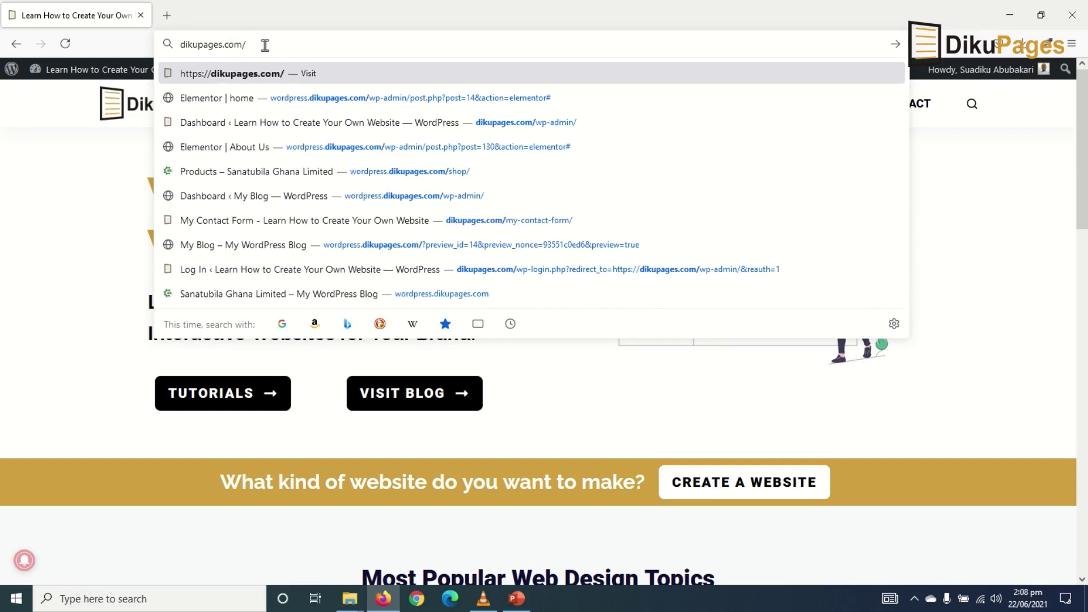
text(asura)
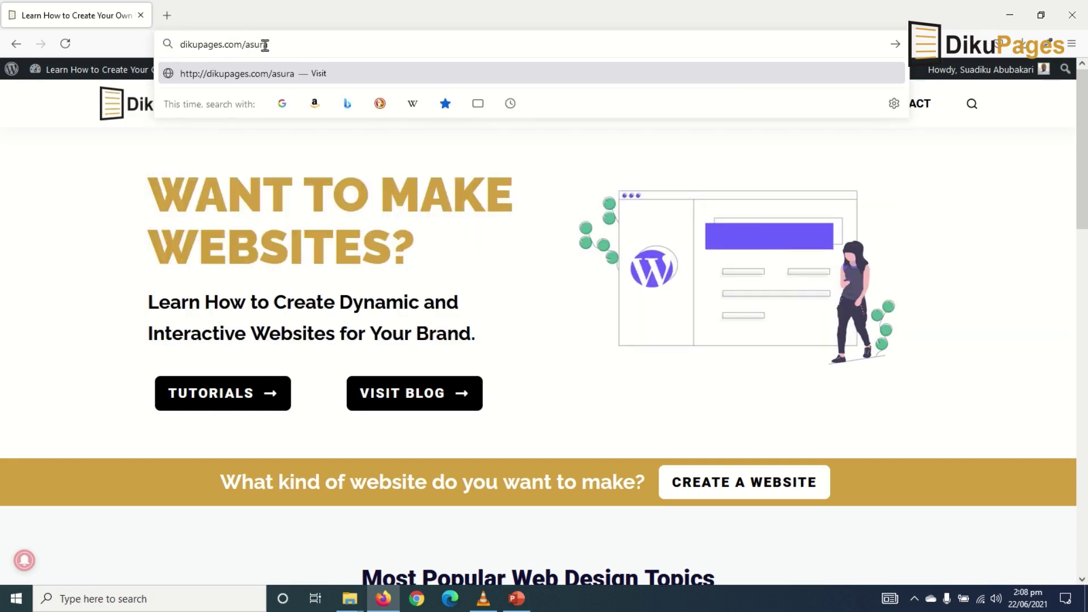
key(Return)
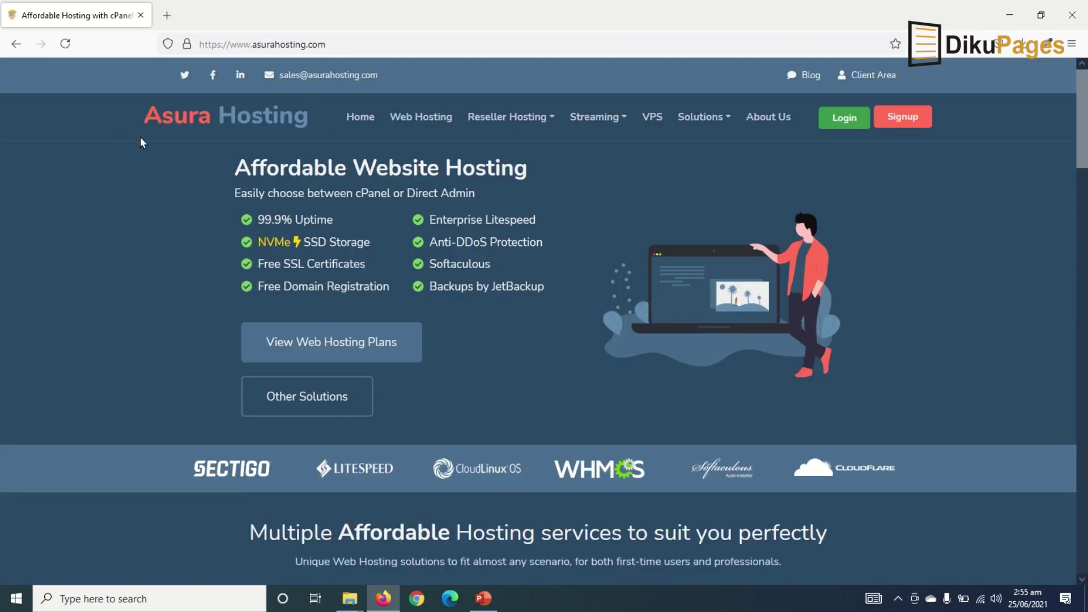
- Open Asura's Web Hosting page and bring up its list of hosting plans
scroll(158, 288, down, 5)
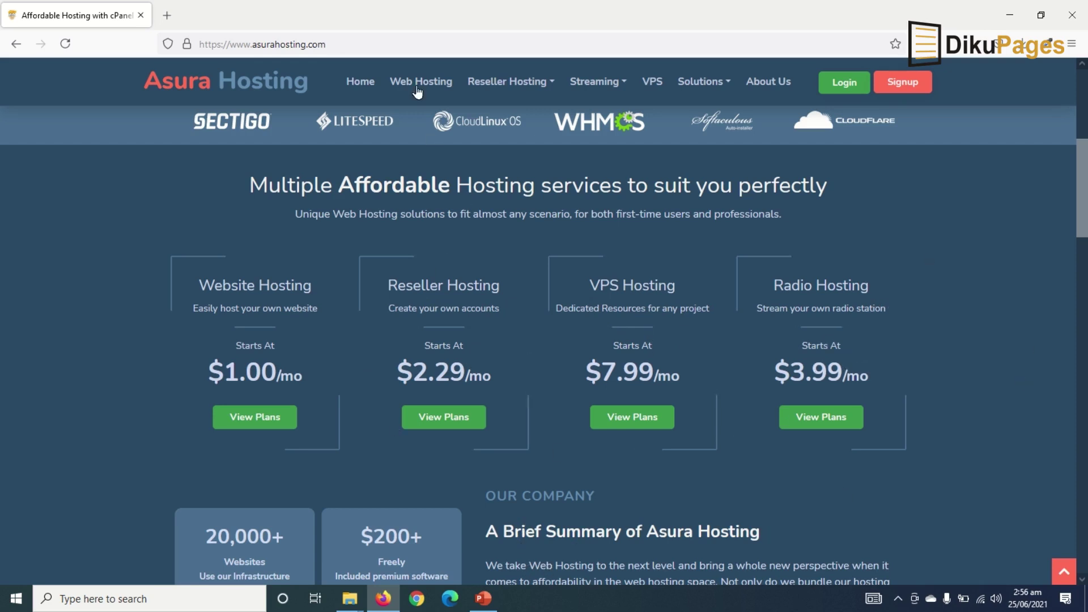
click(418, 81)
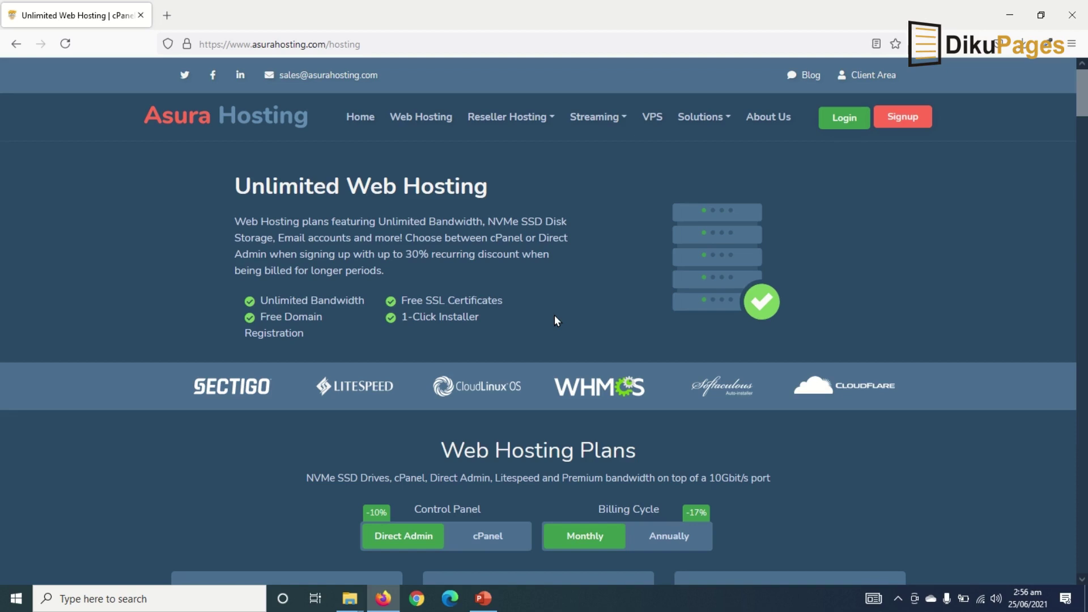
scroll(554, 315, down, 2)
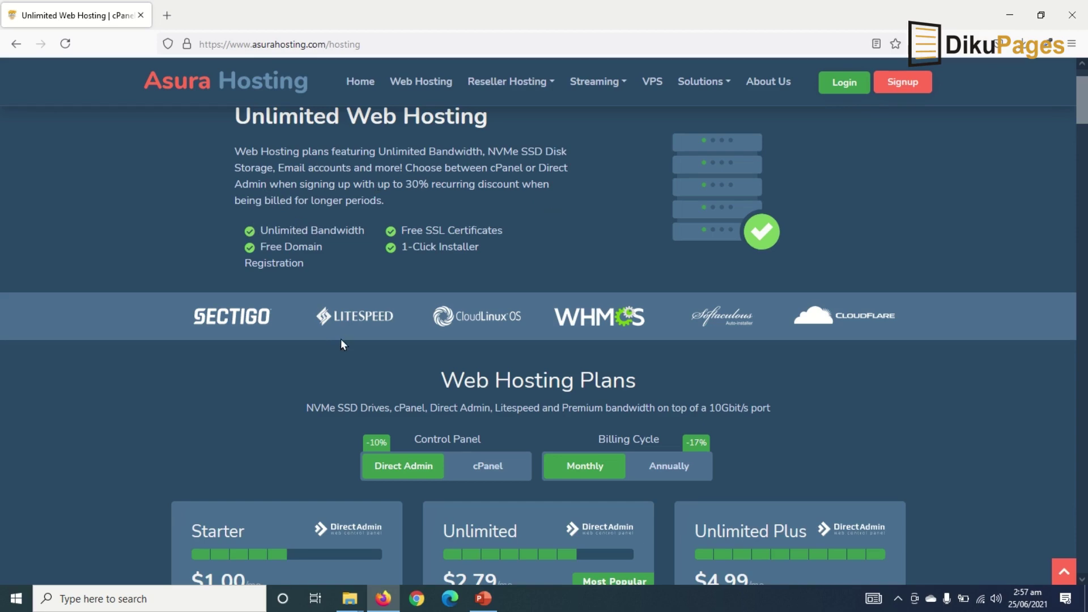
scroll(421, 370, up, 1)
scroll(421, 369, down, 5)
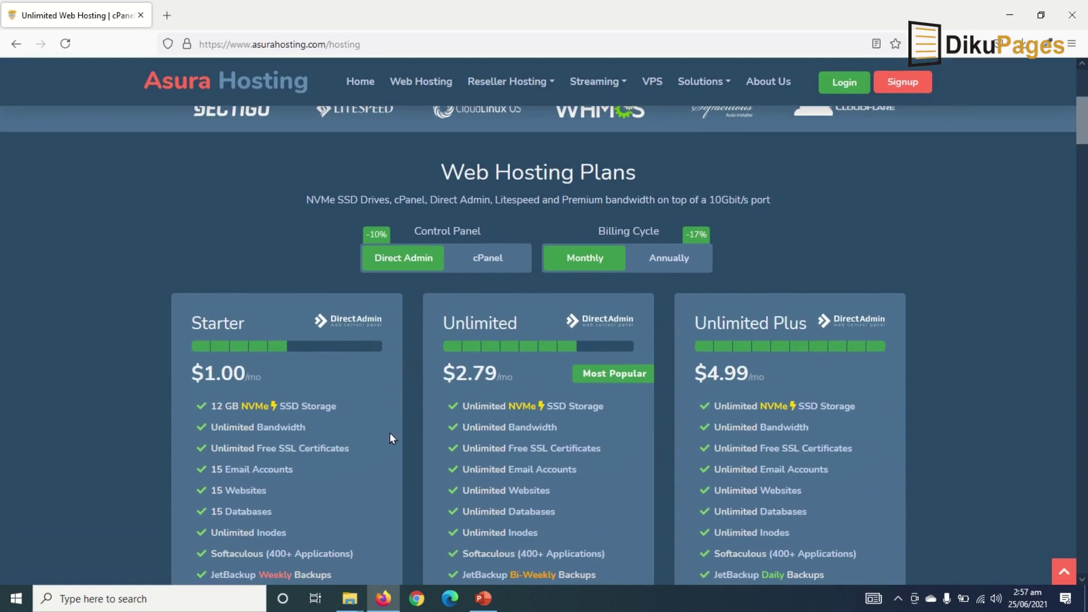
scroll(390, 437, down, 1)
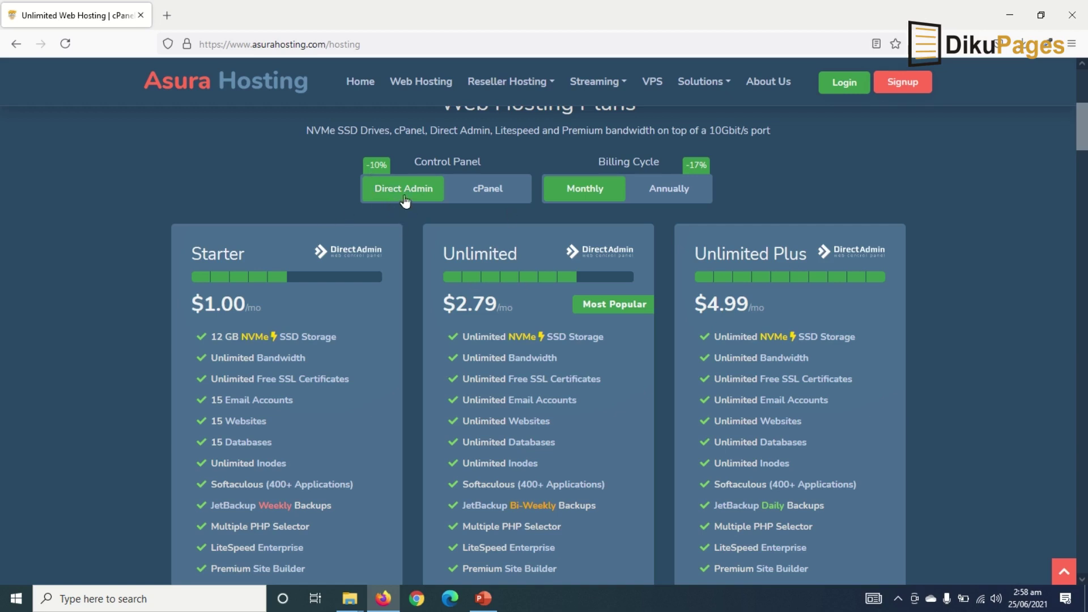
- Compare the monthly plan prices under the cPanel and Direct Admin control panels, ending on Direct Admin
click(495, 194)
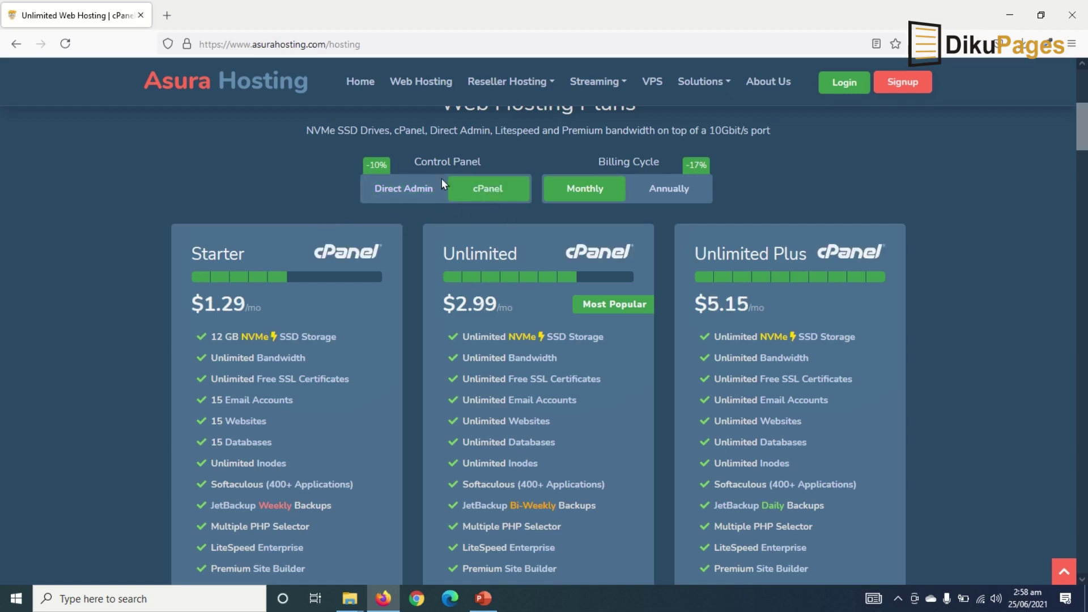
click(397, 191)
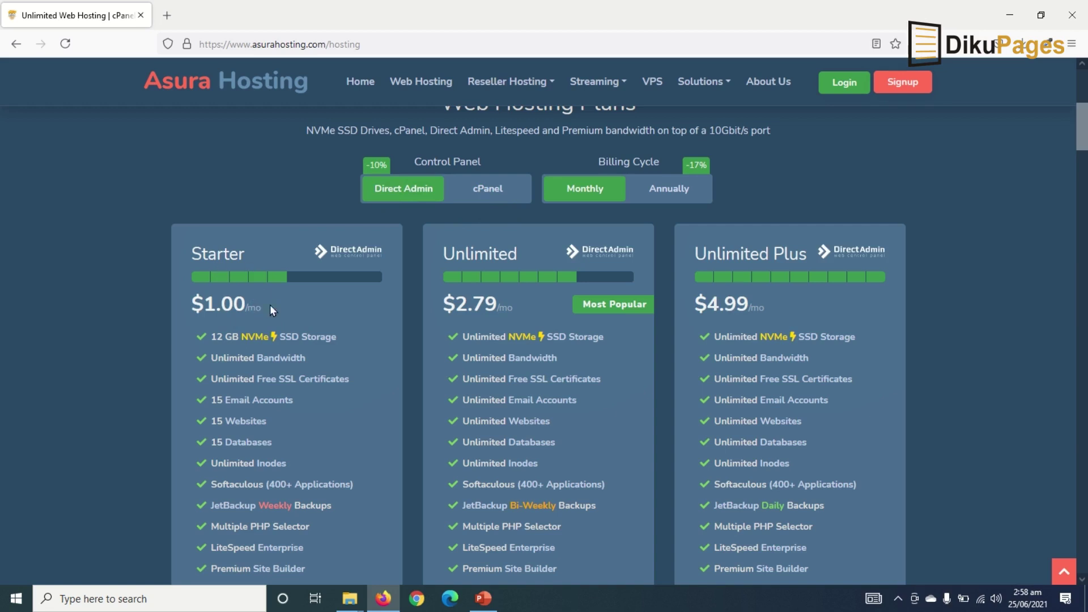
click(479, 198)
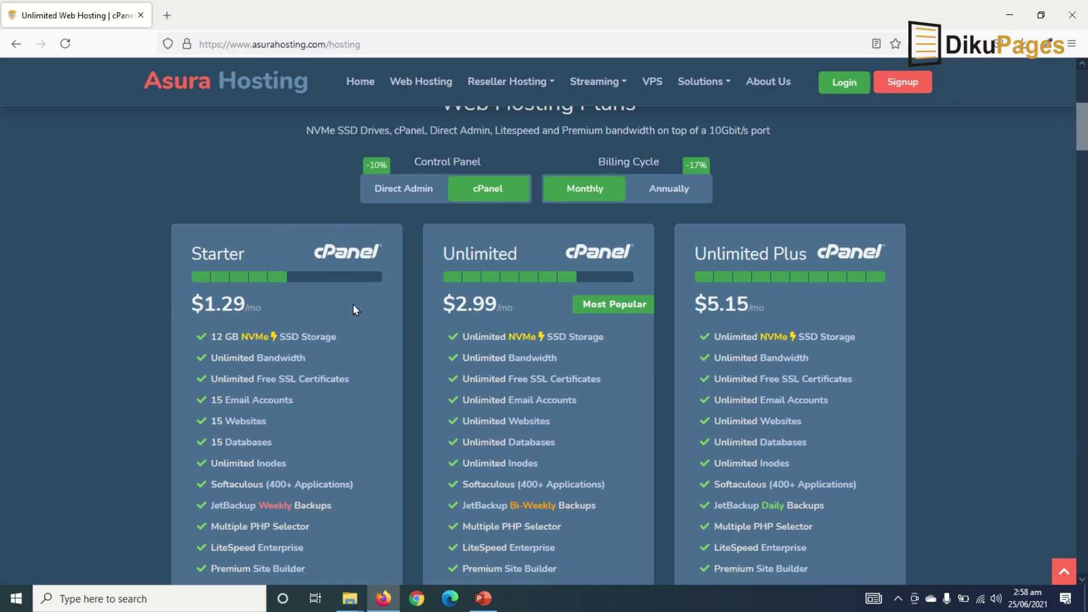
click(404, 192)
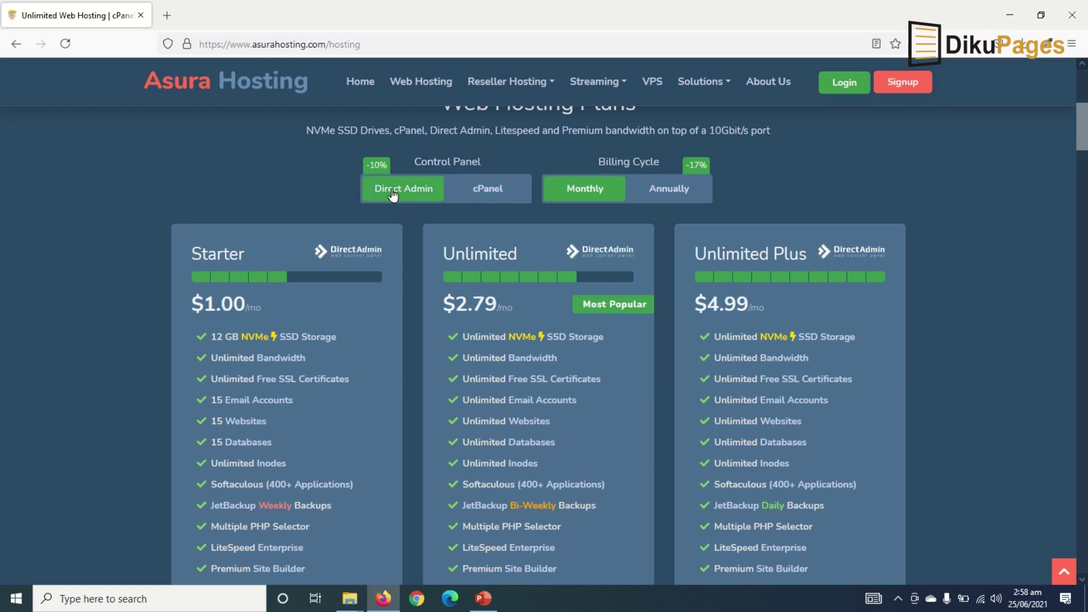
click(488, 192)
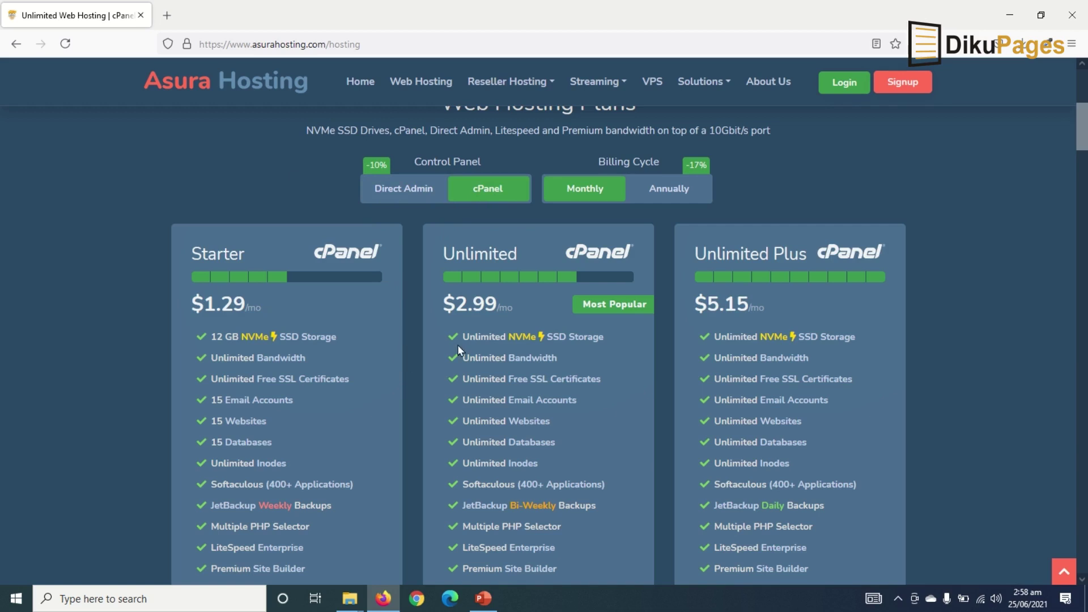
click(403, 189)
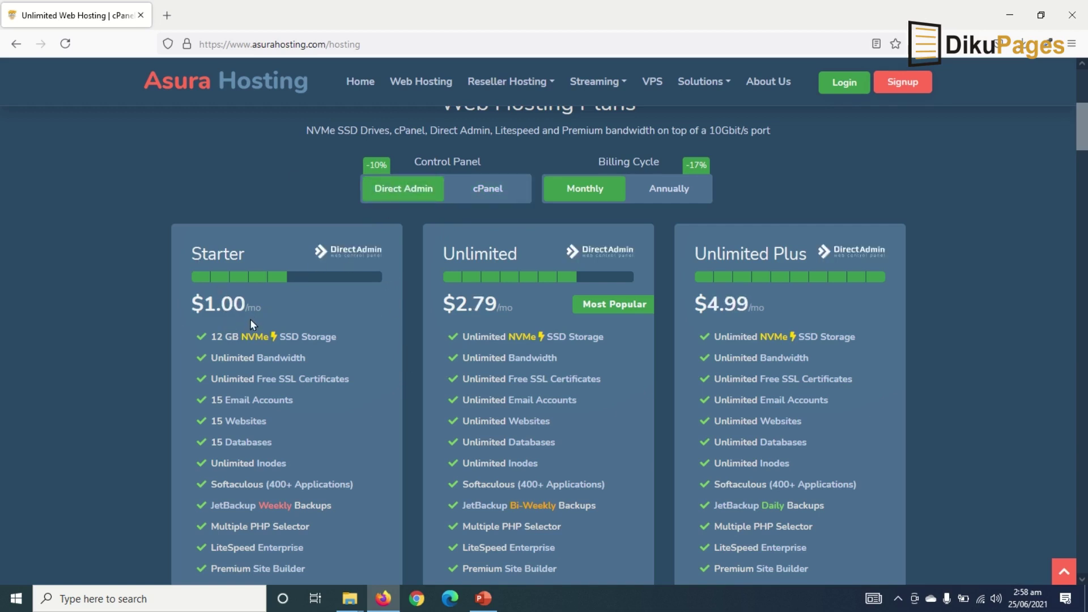
- Compare the features of the Starter, Unlimited and Unlimited Plus plans under Direct Admin
scroll(315, 355, down, 3)
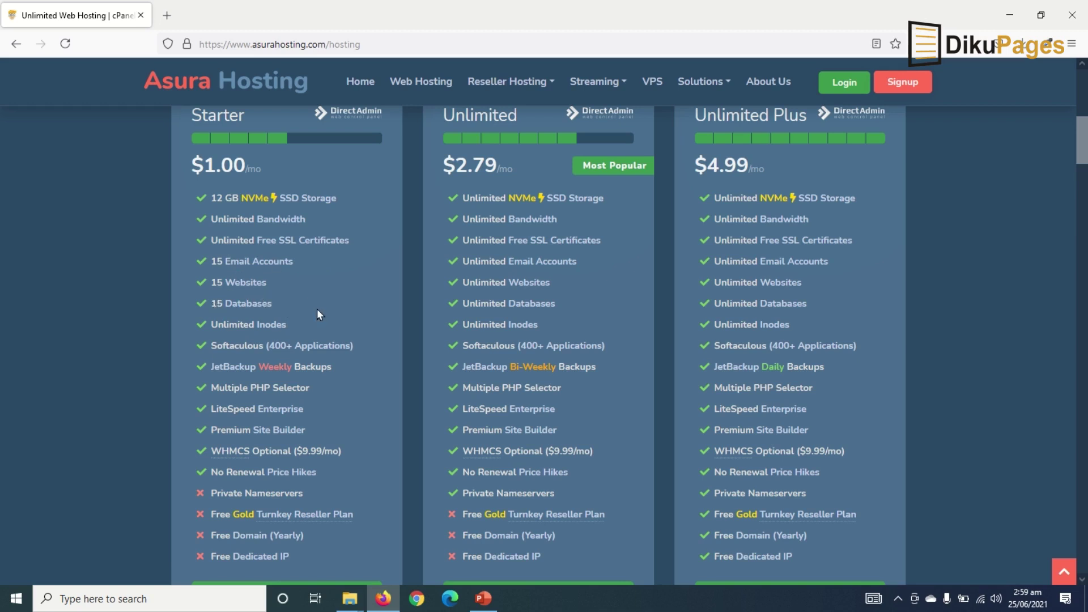
scroll(318, 428, down, 2)
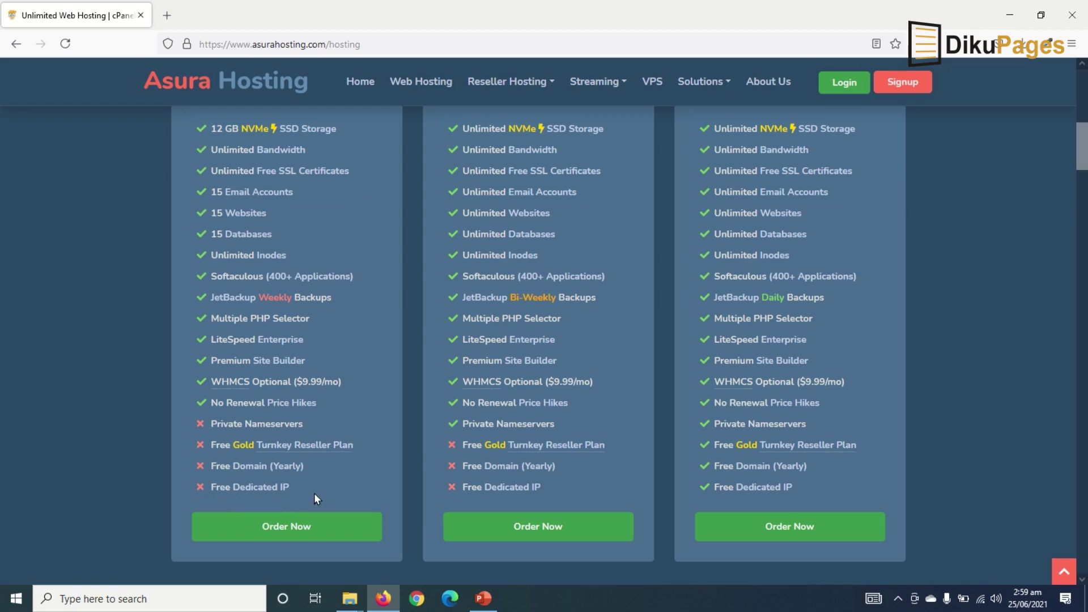
scroll(510, 324, up, 3)
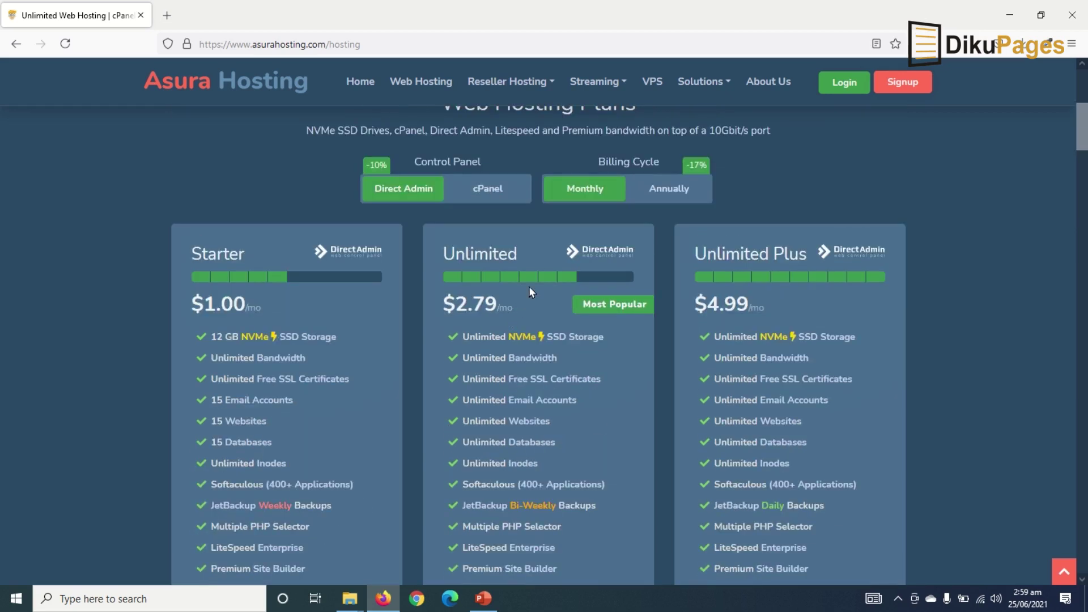
scroll(529, 290, down, 2)
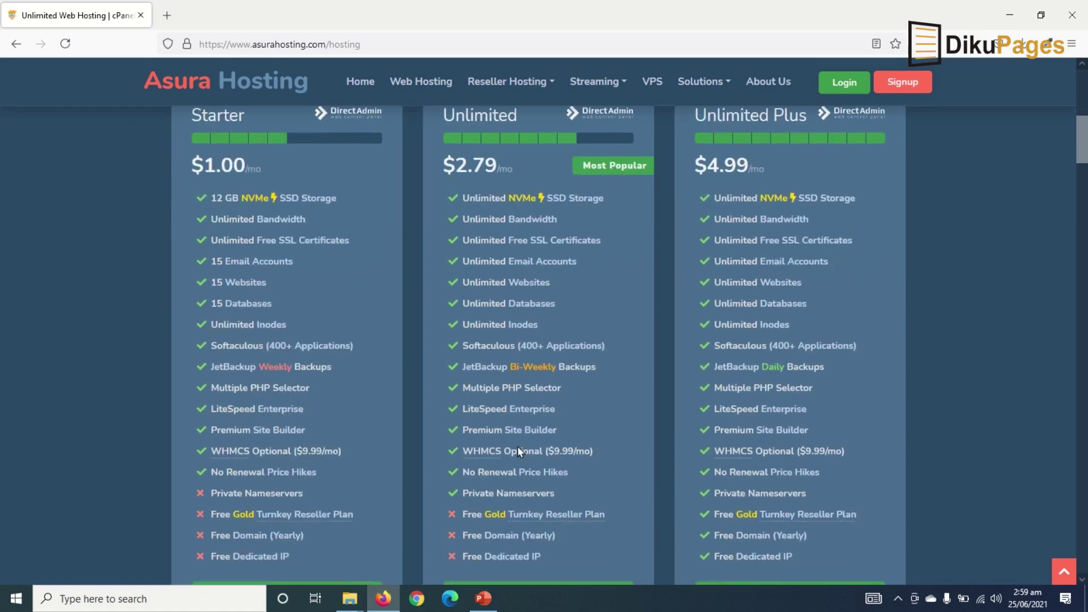
scroll(596, 501, down, 1)
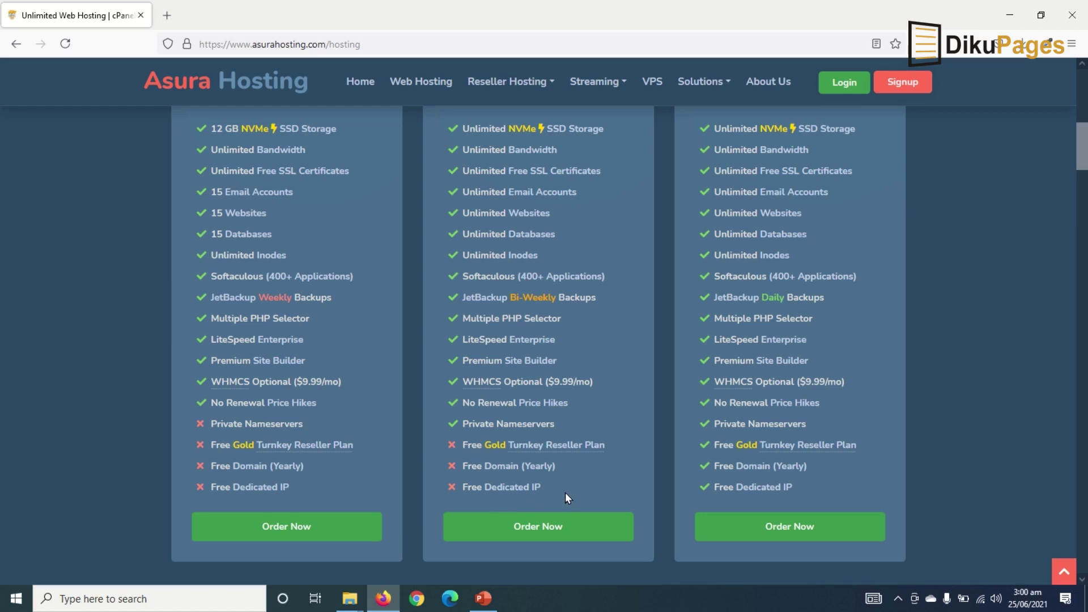
scroll(565, 492, up, 3)
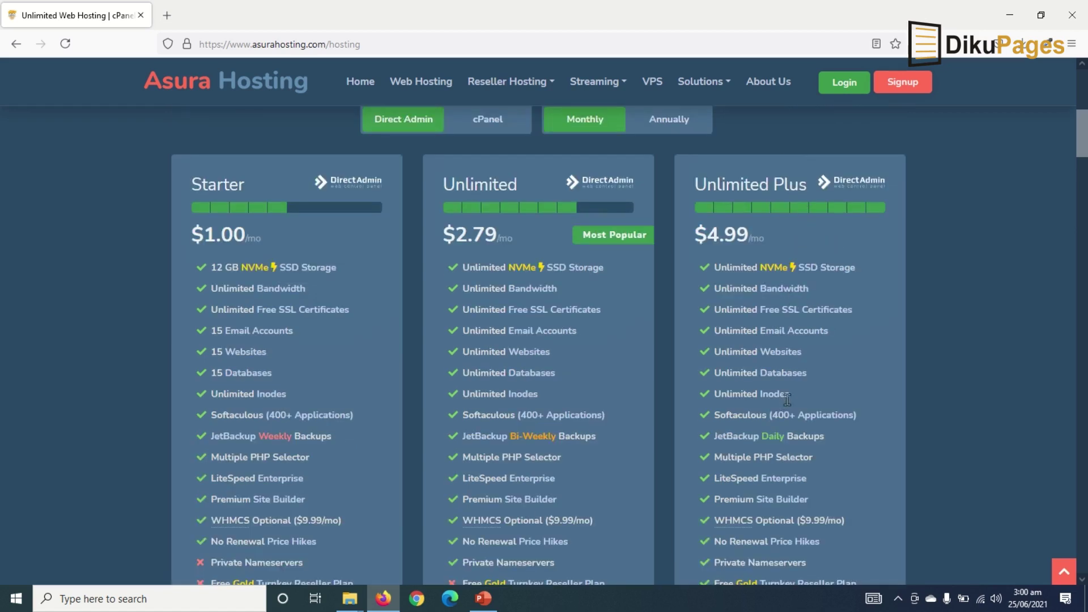
scroll(792, 404, down, 1)
scroll(792, 404, down, 1)
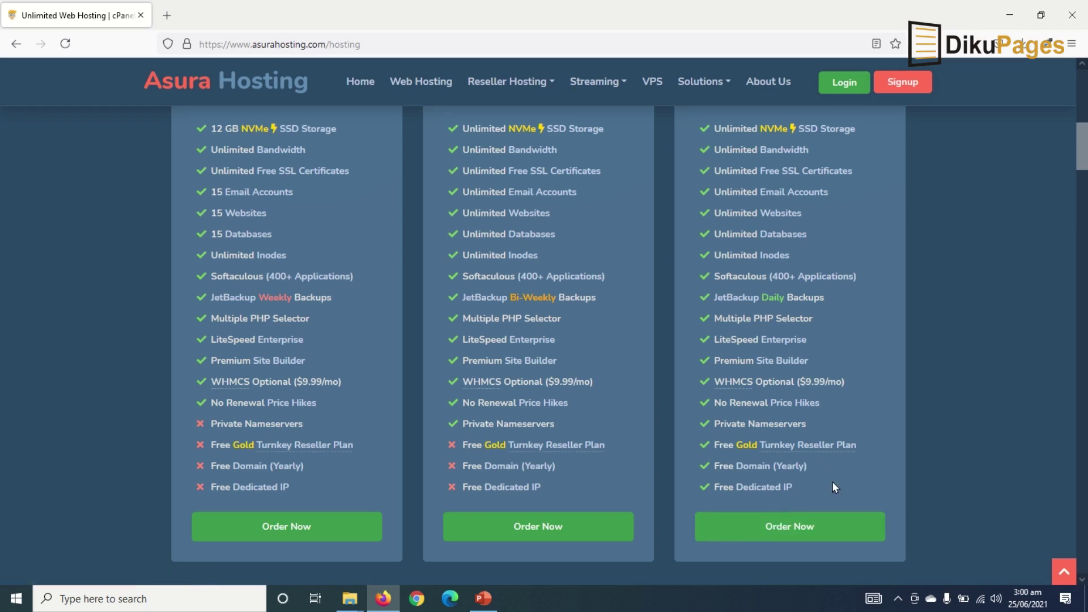
scroll(838, 473, up, 2)
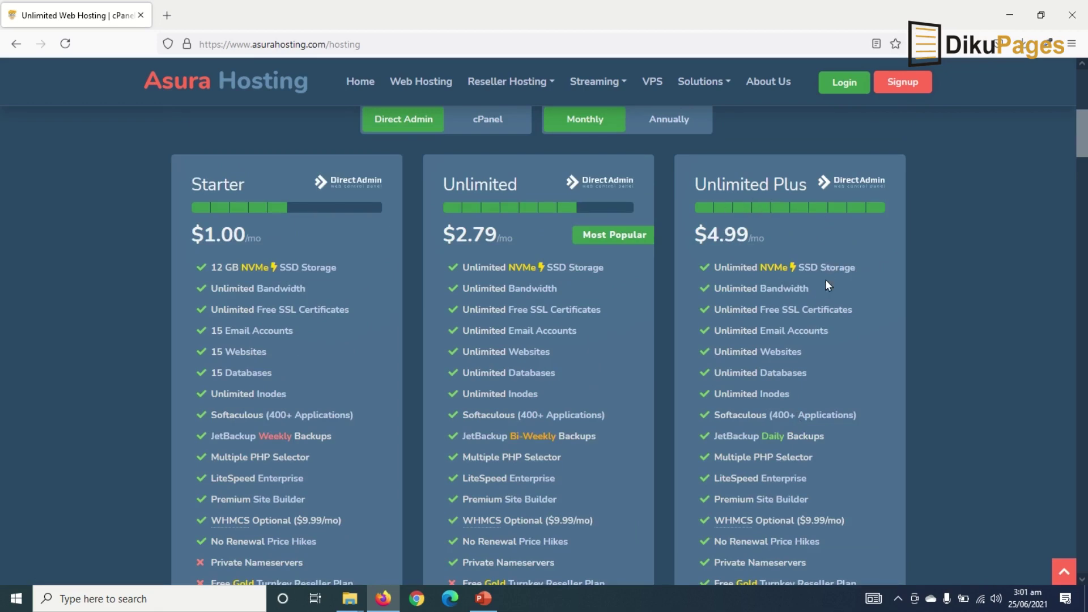
scroll(826, 280, down, 4)
scroll(794, 270, up, 3)
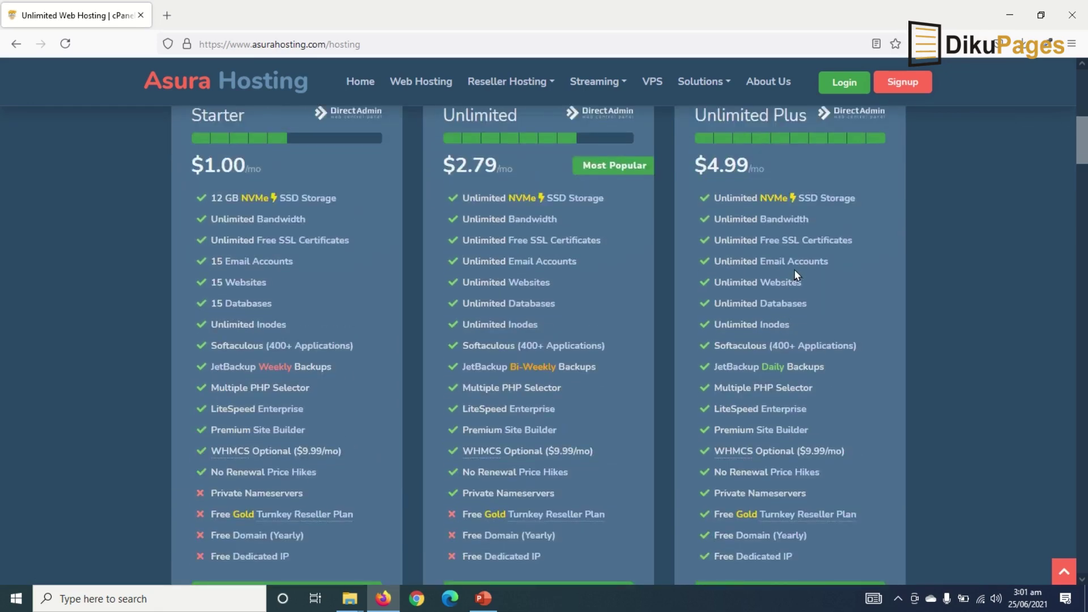
scroll(339, 265, up, 1)
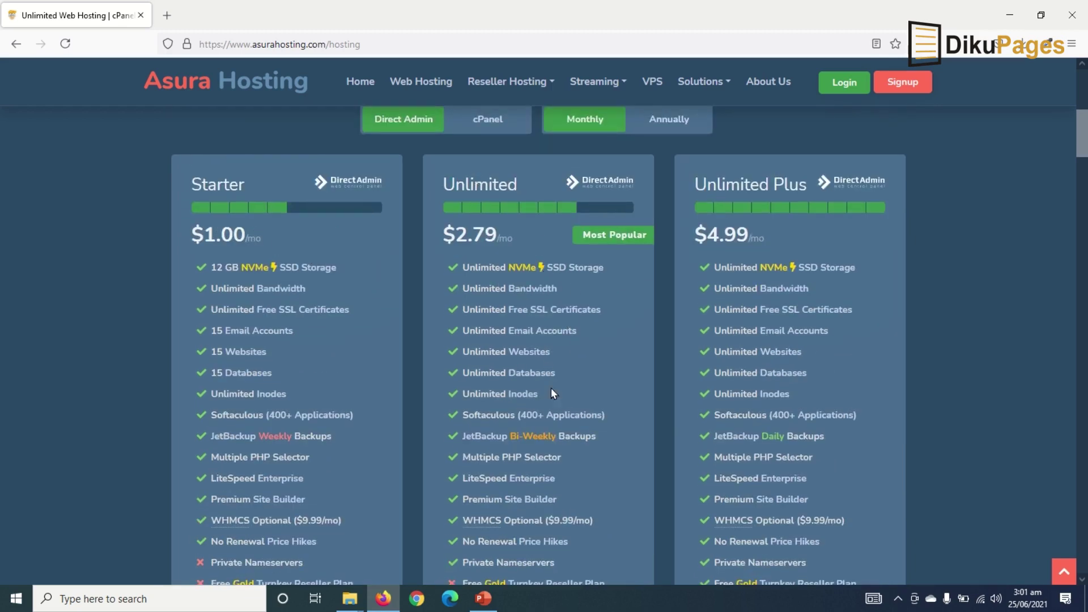
- Review the features included with all web hosting plans, including the initial and renewal pricing
scroll(576, 425, down, 5)
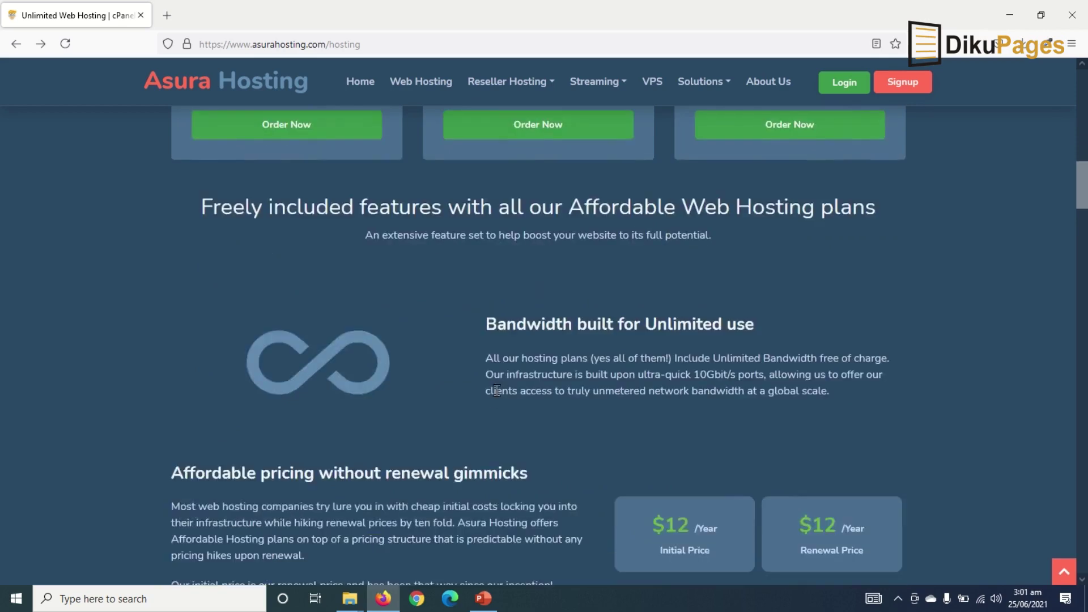
scroll(497, 390, down, 3)
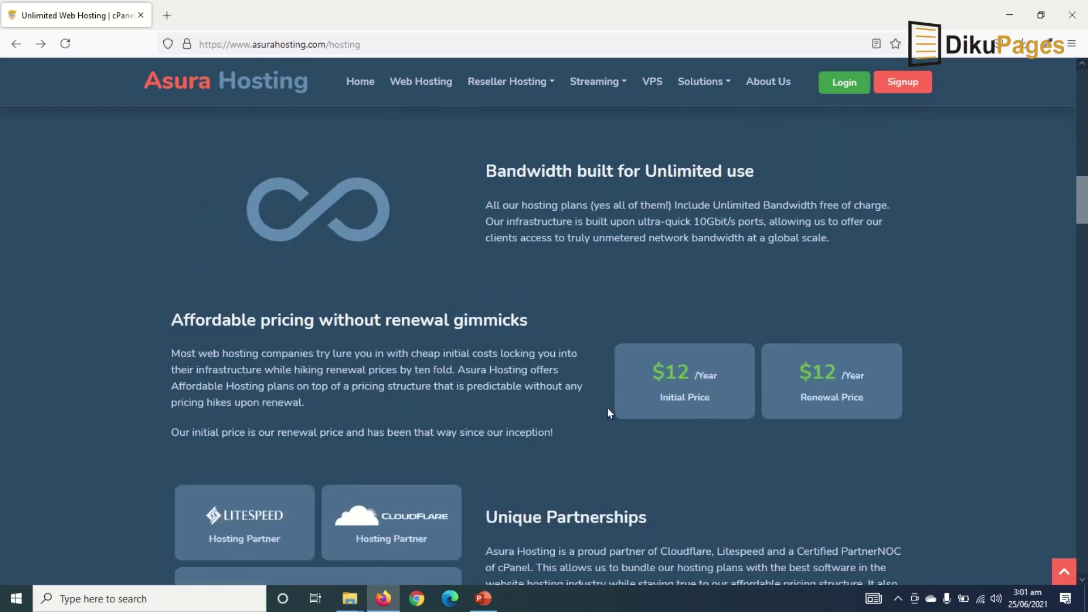
scroll(576, 376, up, 12)
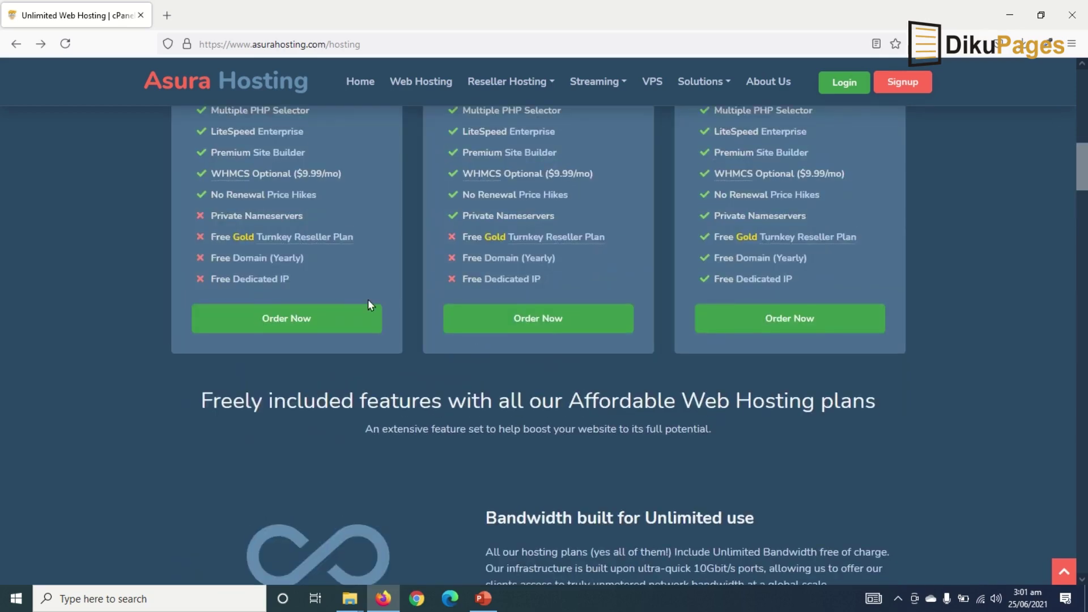
scroll(301, 348, down, 10)
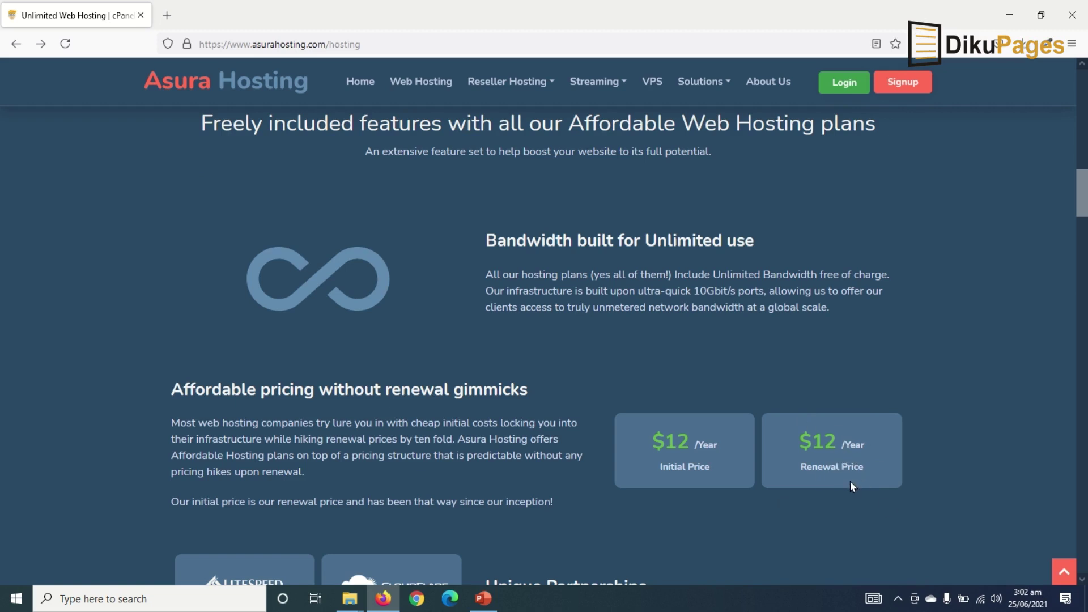
scroll(829, 498, up, 6)
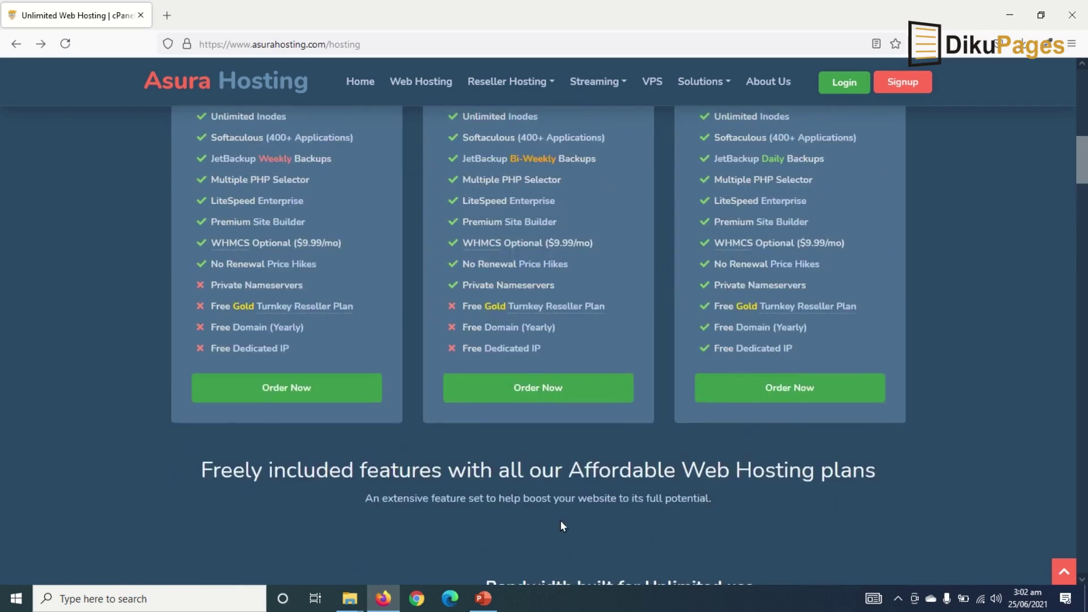
- Order the Starter web hosting plan with Direct Admin and monthly billing
scroll(562, 526, up, 5)
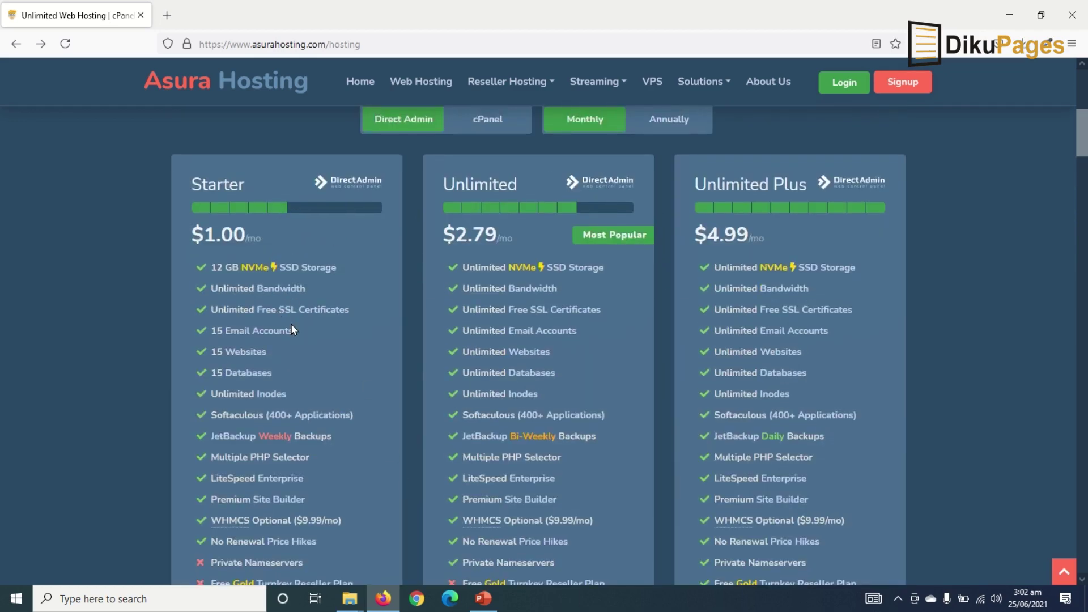
scroll(304, 351, down, 5)
click(293, 390)
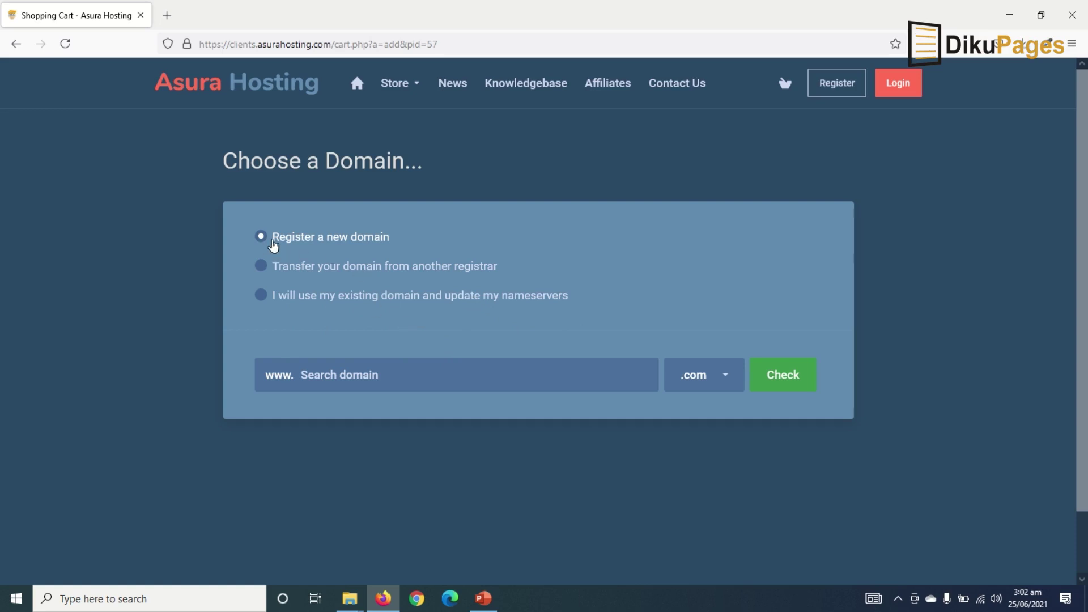
- Check the availability of dikupages with the .com extension as a new domain
click(392, 377)
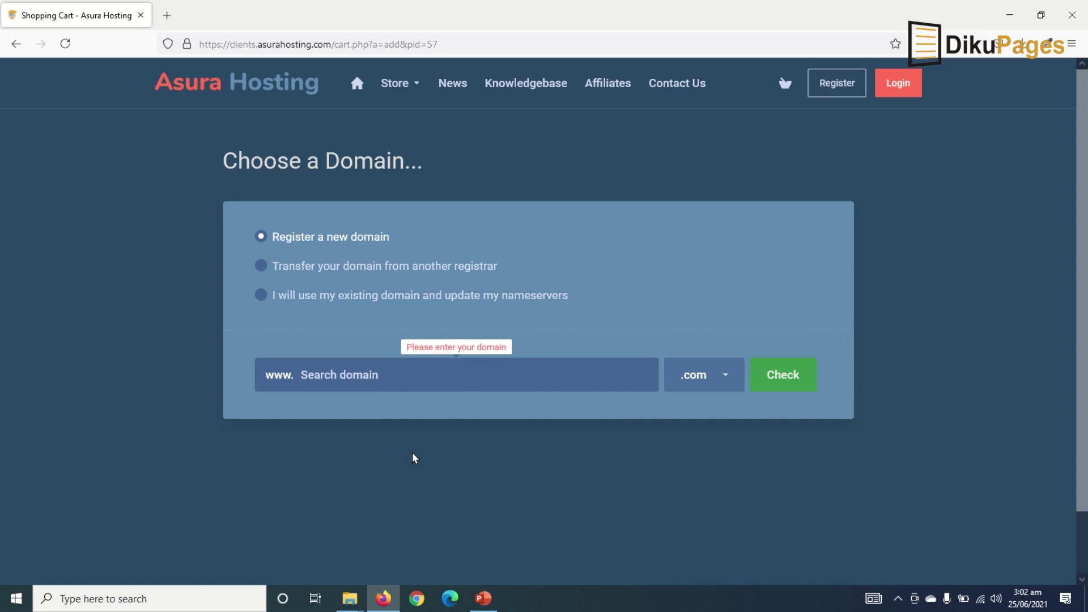
scroll(413, 453, down, 2)
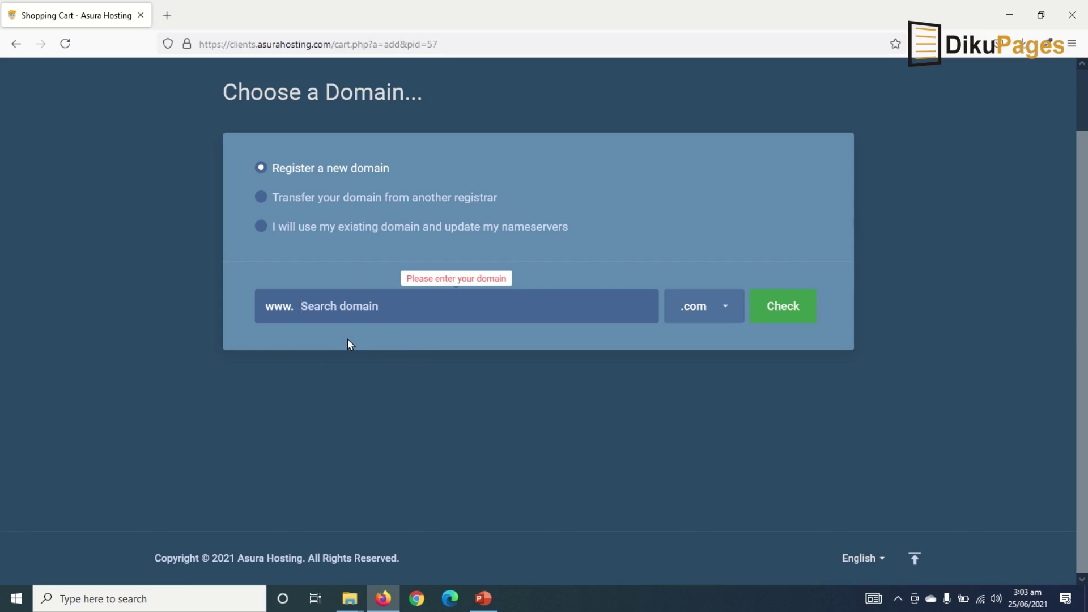
text(dikupages)
click(728, 307)
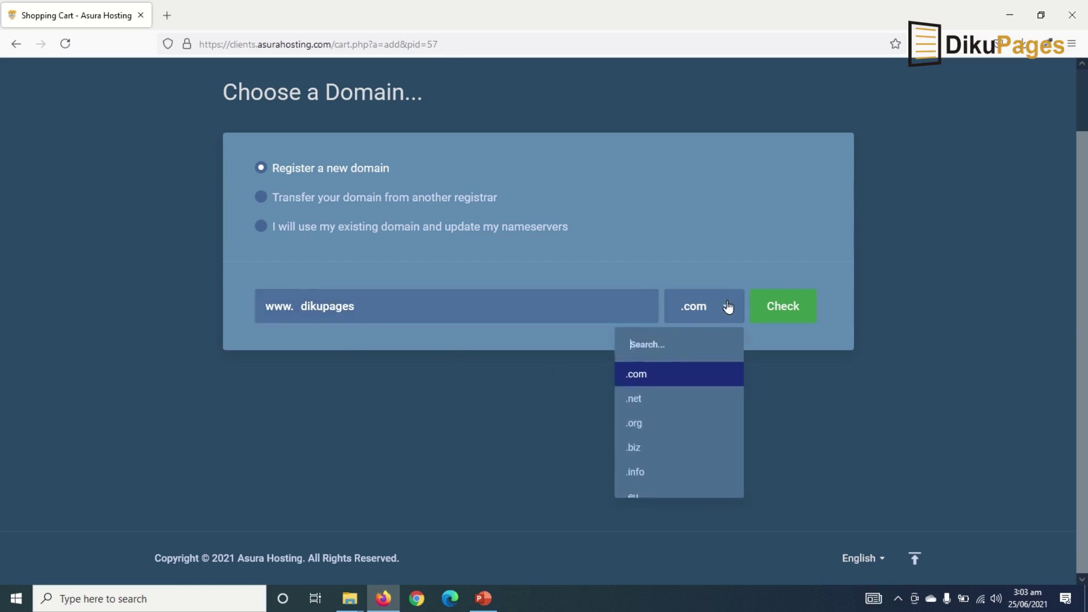
scroll(696, 391, down, 3)
scroll(695, 395, down, 8)
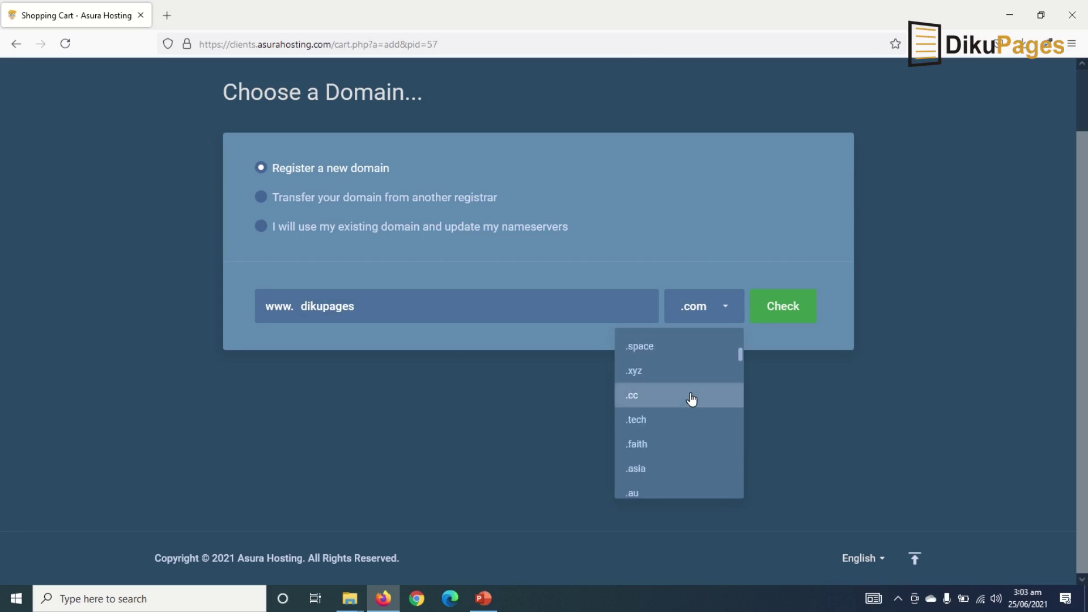
scroll(684, 400, down, 8)
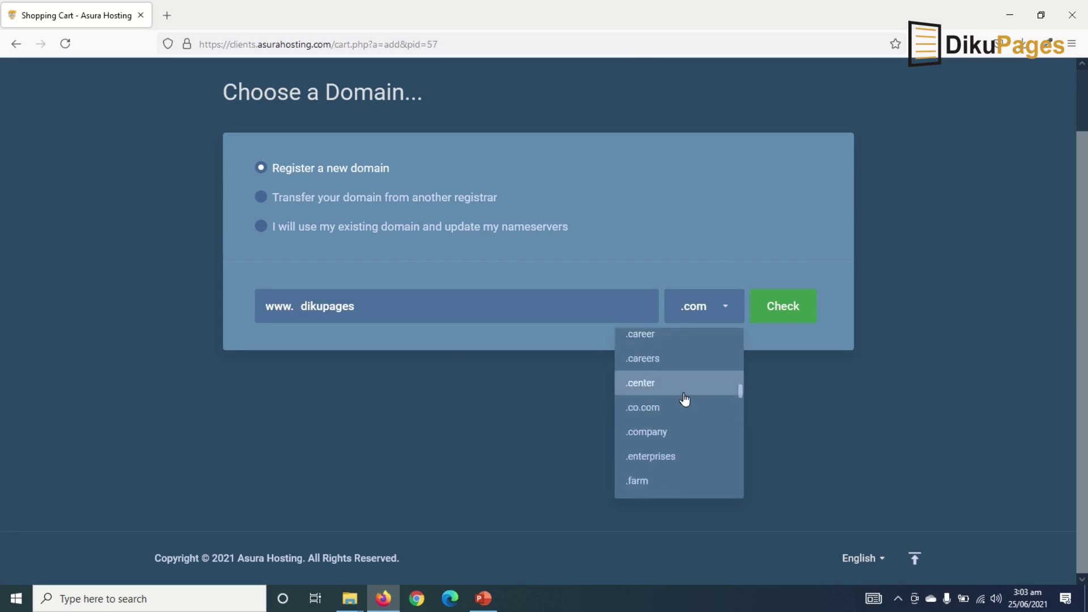
scroll(682, 400, up, 20)
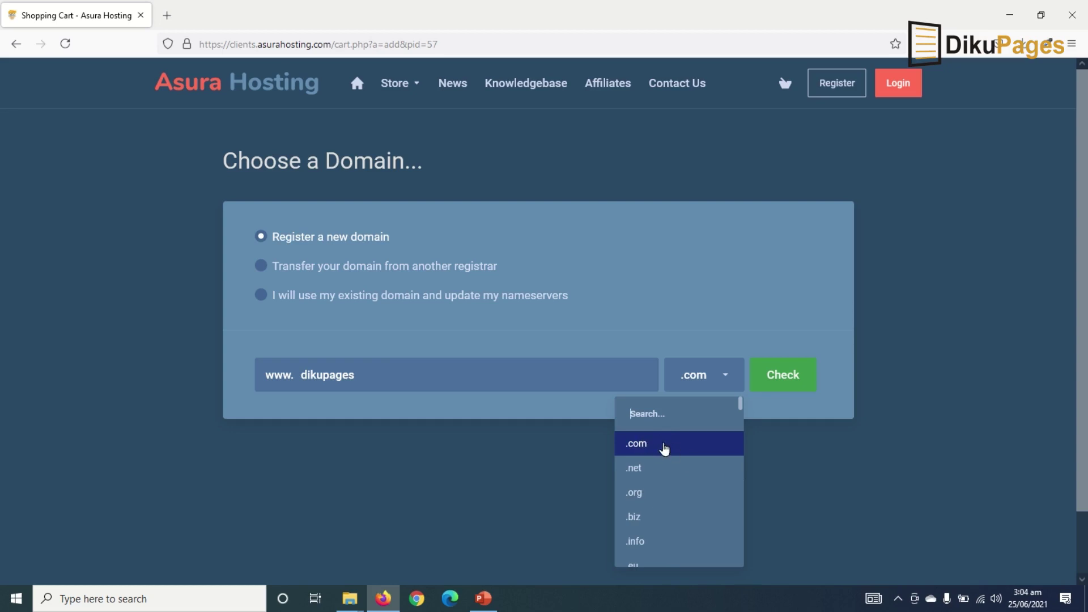
click(665, 448)
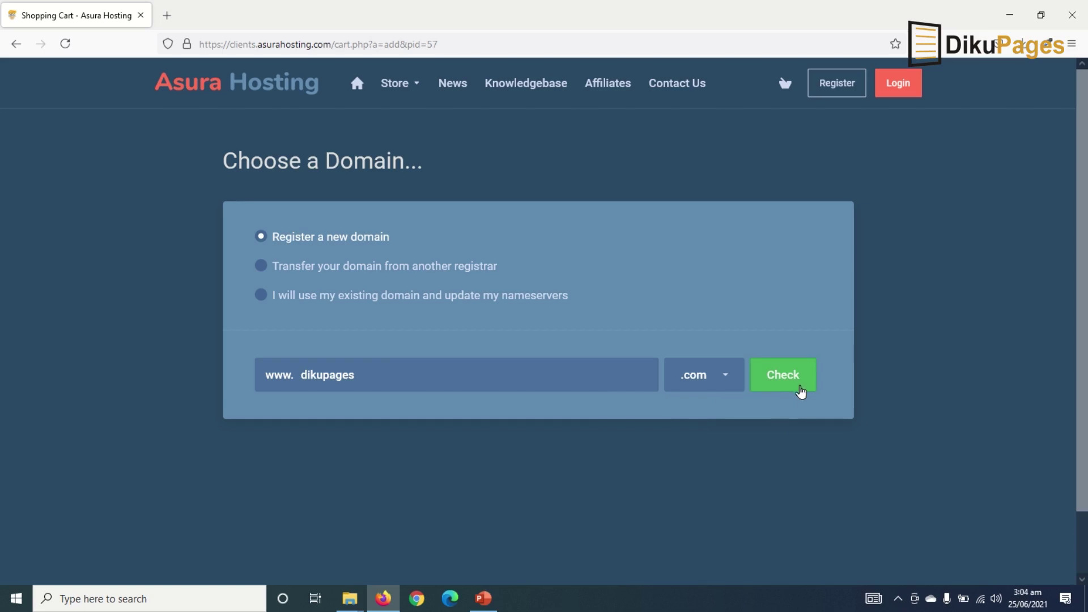
click(794, 384)
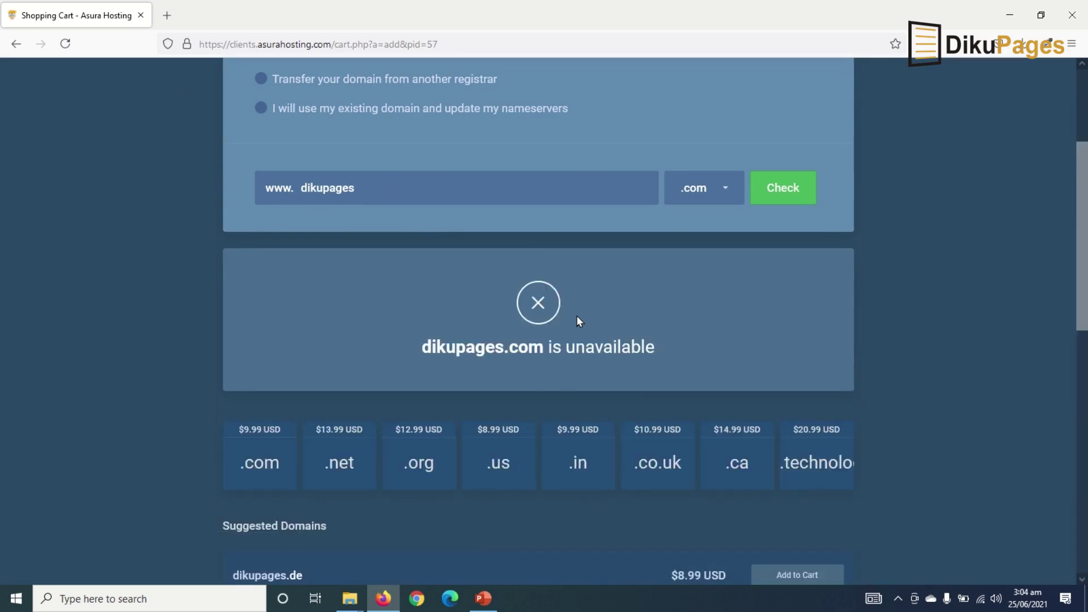
drag(422, 341, 645, 350)
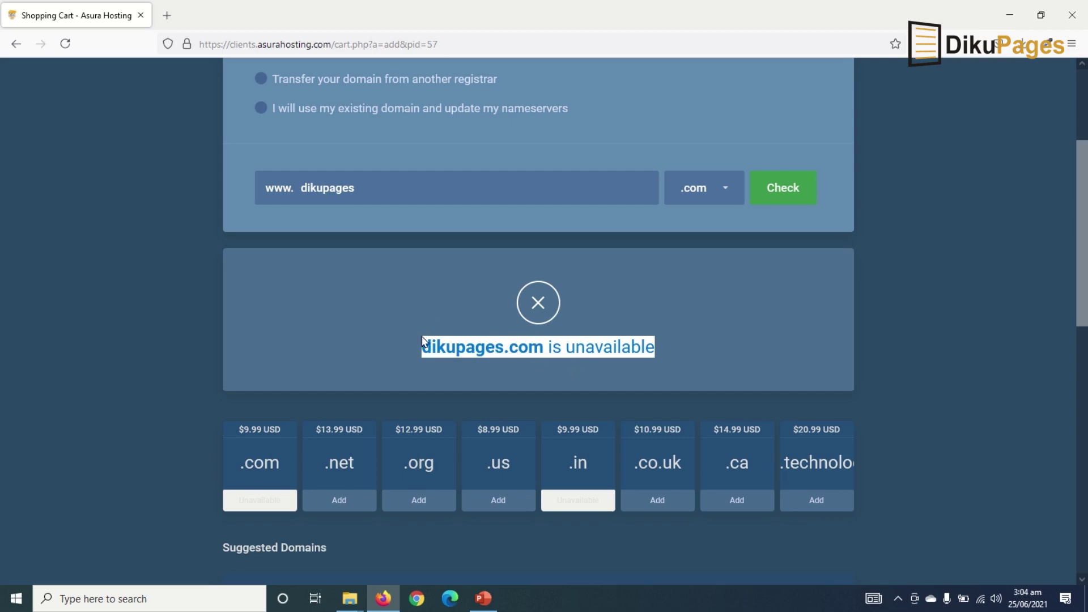
double_click(456, 342)
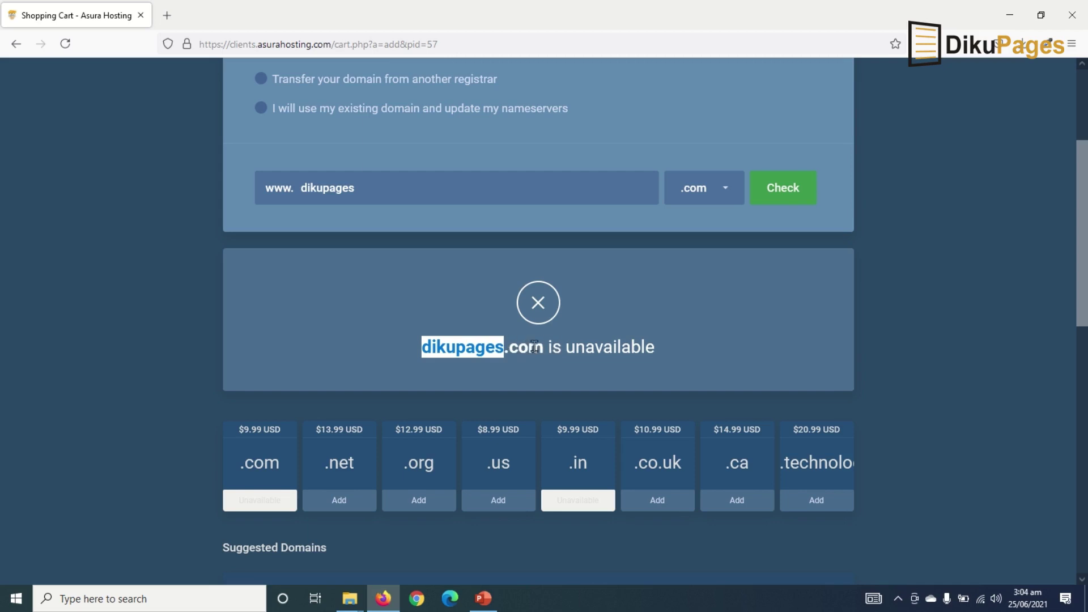
- Check the availability of dikupagesvveb.com instead and continue the order with that domain
click(384, 192)
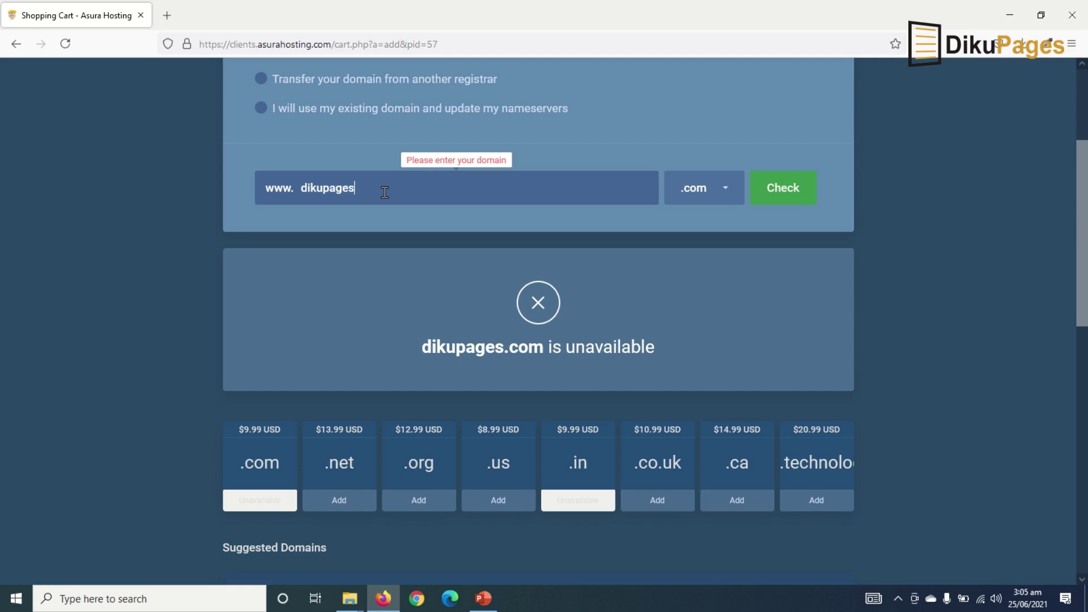
double_click(389, 192)
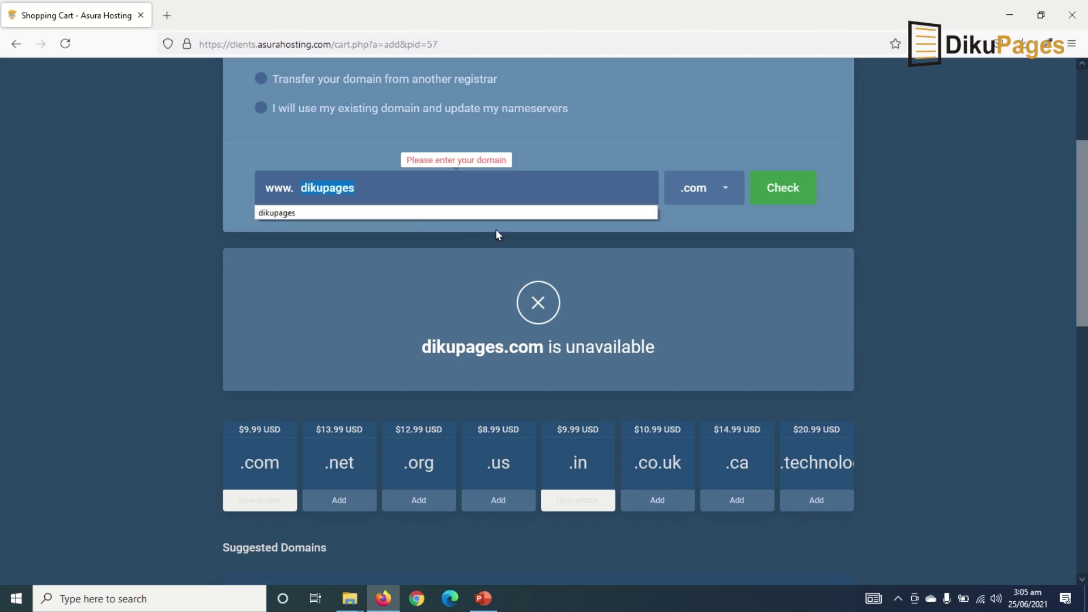
text(dikupagesvveb)
click(788, 187)
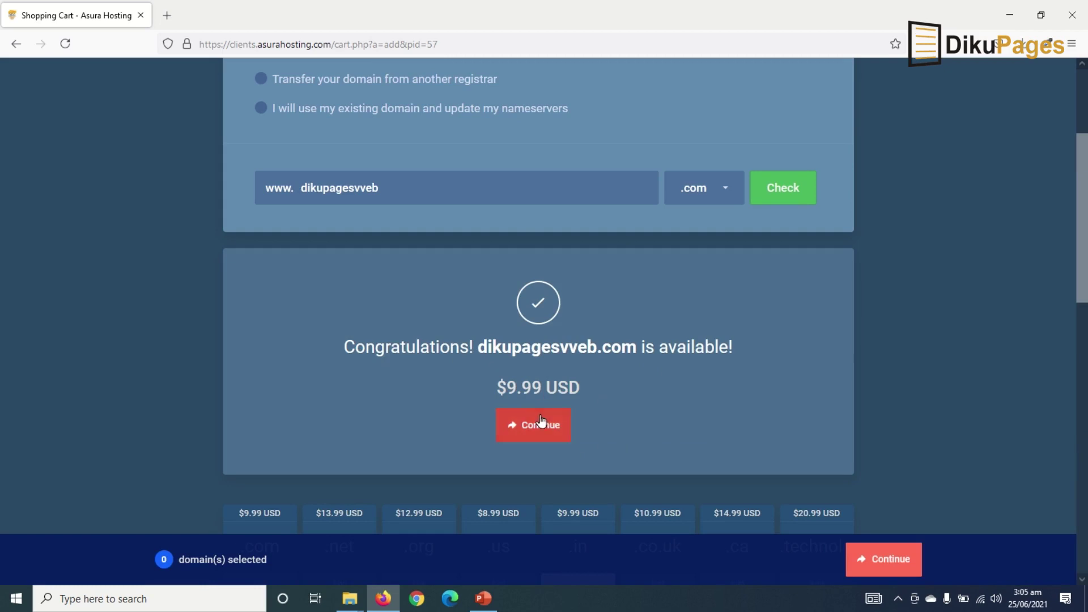
click(532, 432)
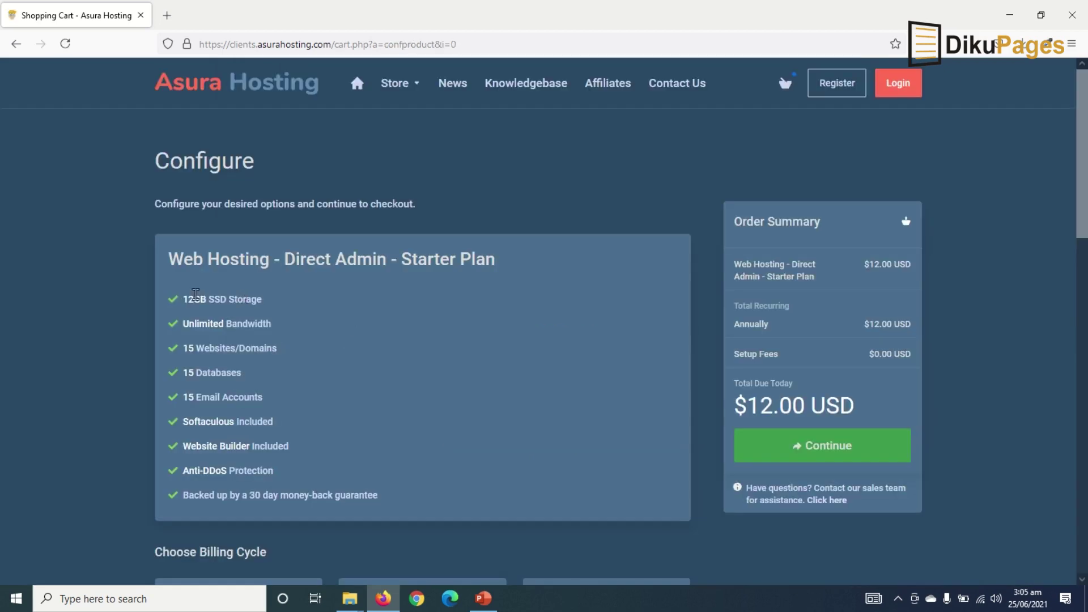
- Review the Starter Plan's features, the amount due, the billing cycle options and the additional services offered
drag(184, 299, 315, 494)
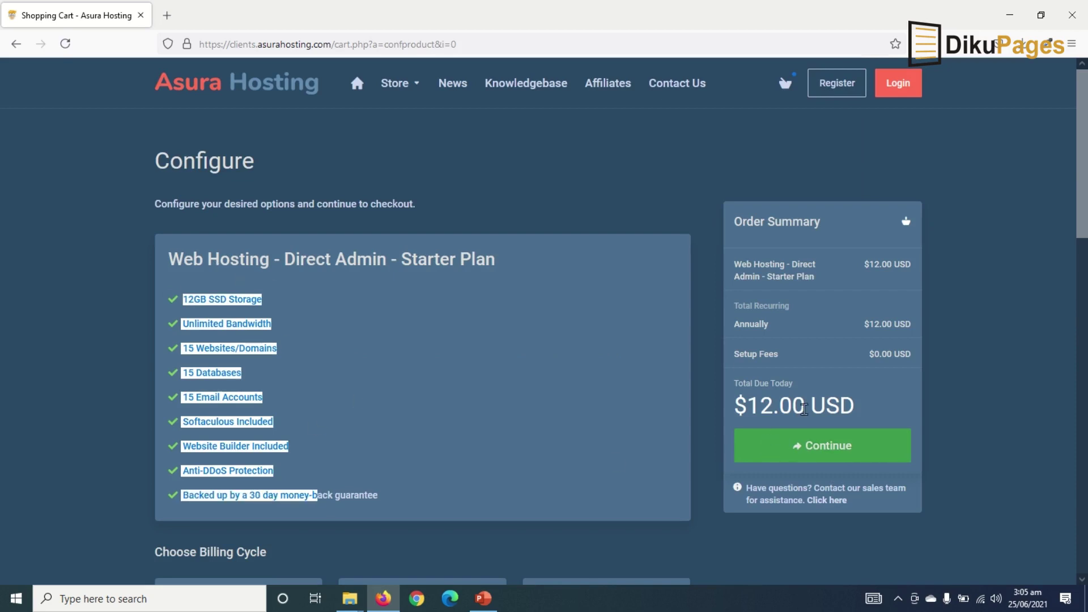
click(822, 408)
scroll(623, 408, down, 5)
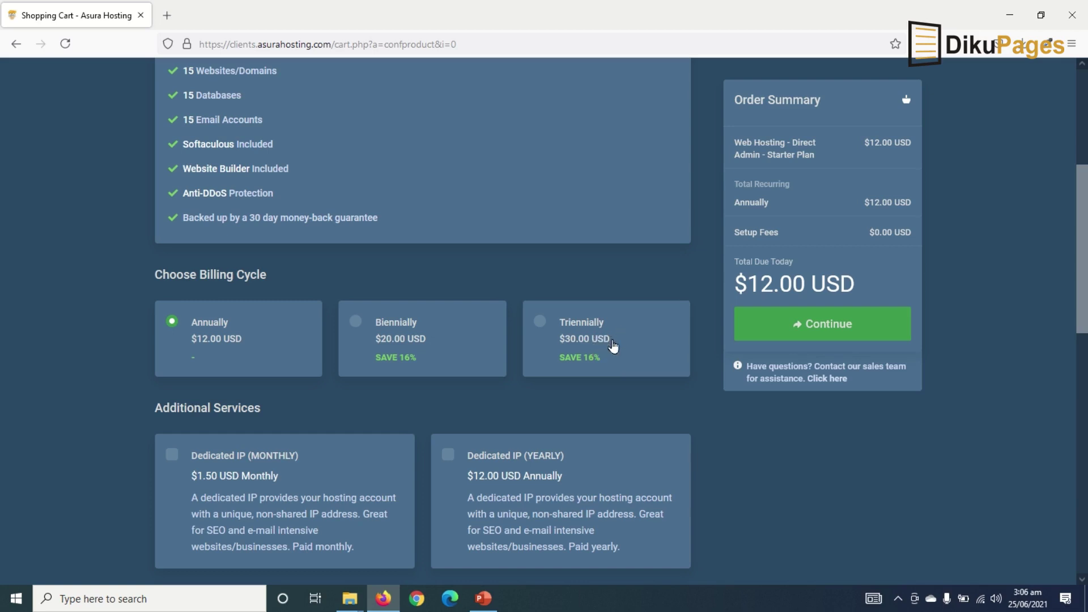
scroll(615, 347, down, 2)
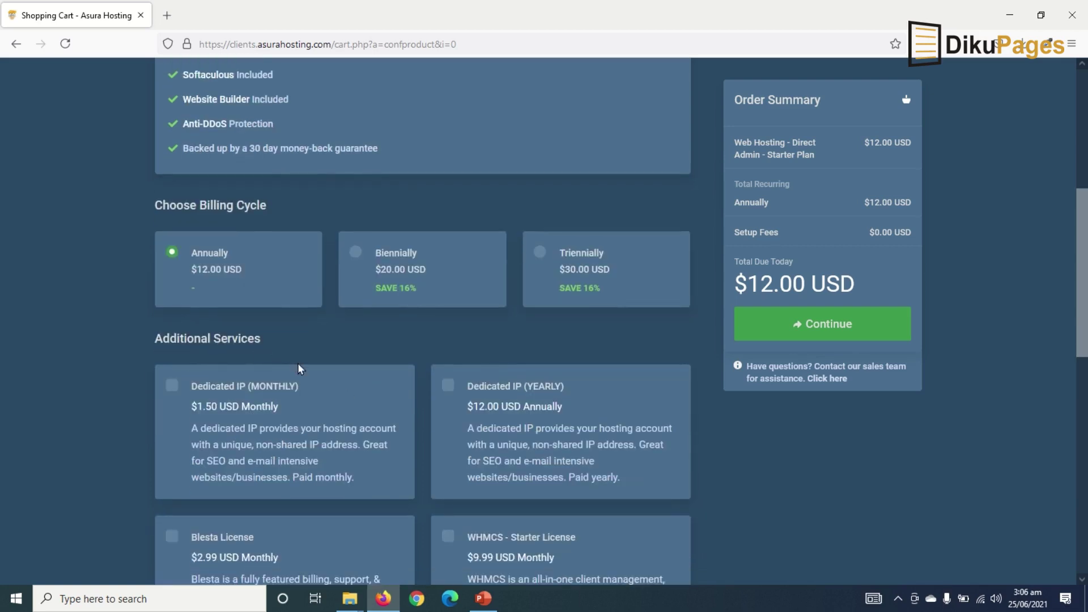
scroll(301, 369, down, 2)
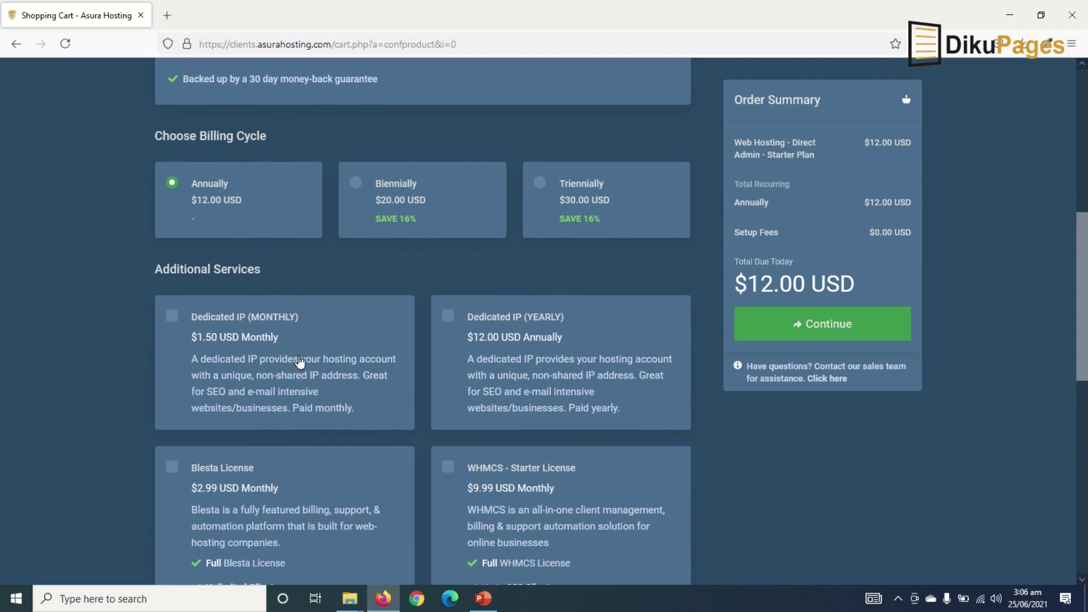
scroll(501, 376, down, 4)
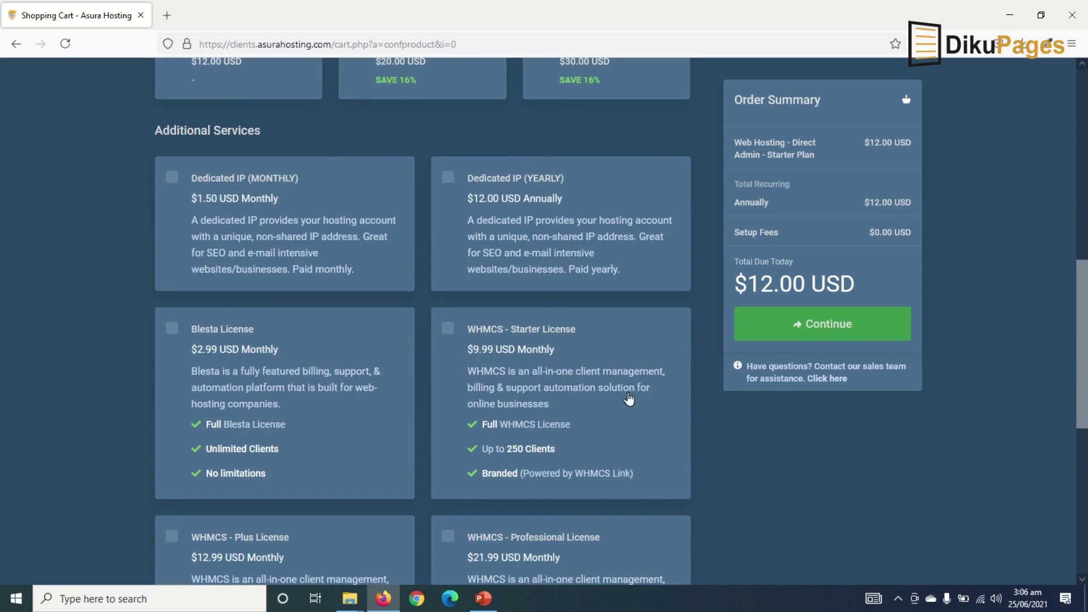
scroll(375, 399, down, 8)
scroll(375, 399, down, 4)
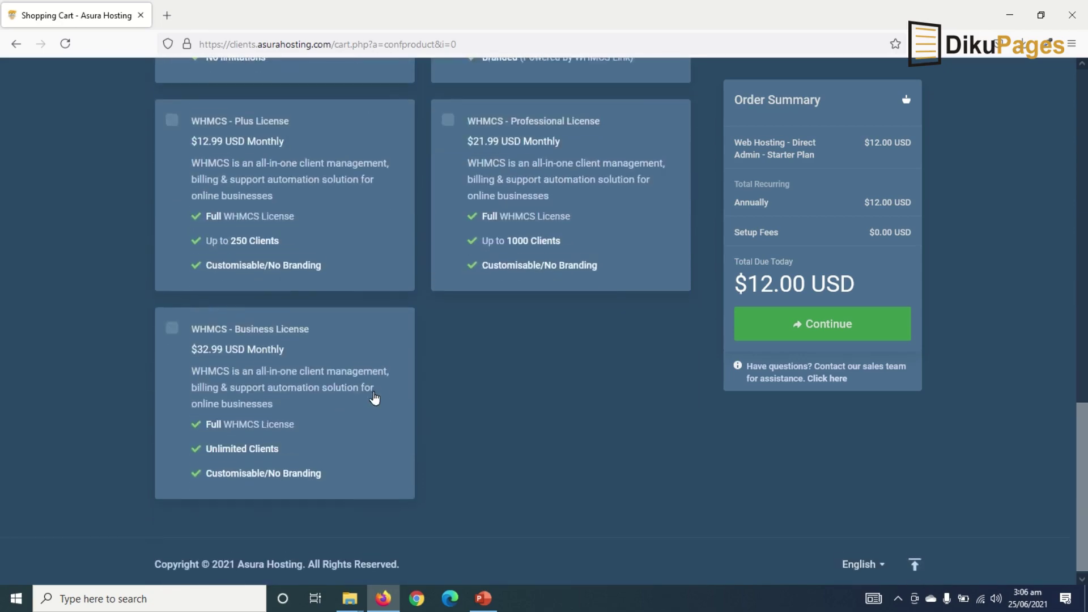
scroll(376, 401, up, 20)
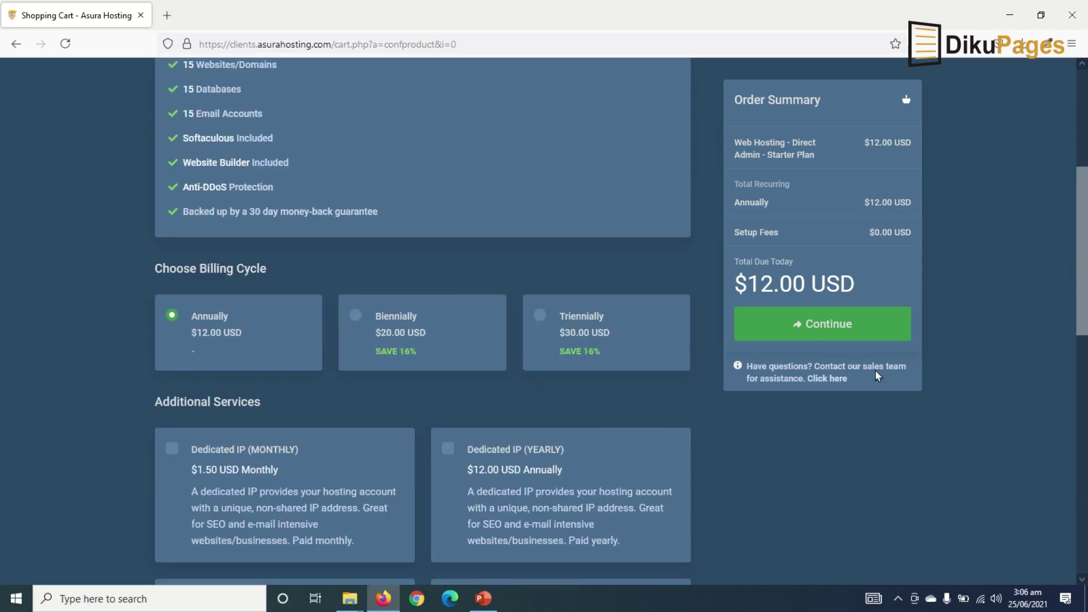
- Continue with annual billing, add DNS Management and Email Forwarding to the domain, and proceed to the checkout review
click(826, 325)
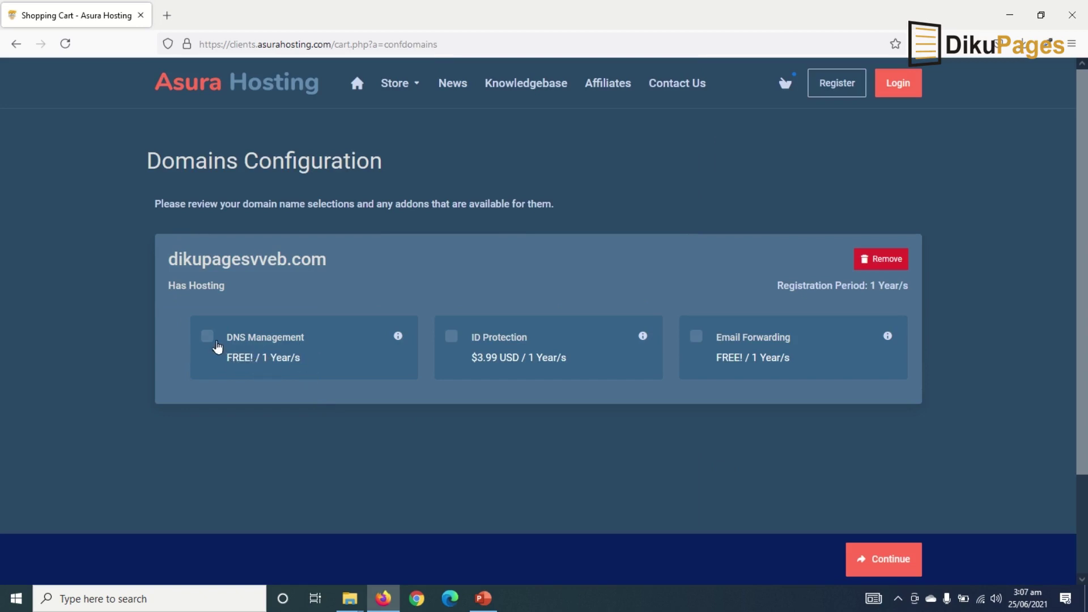
click(208, 339)
scroll(878, 544, down, 2)
click(882, 561)
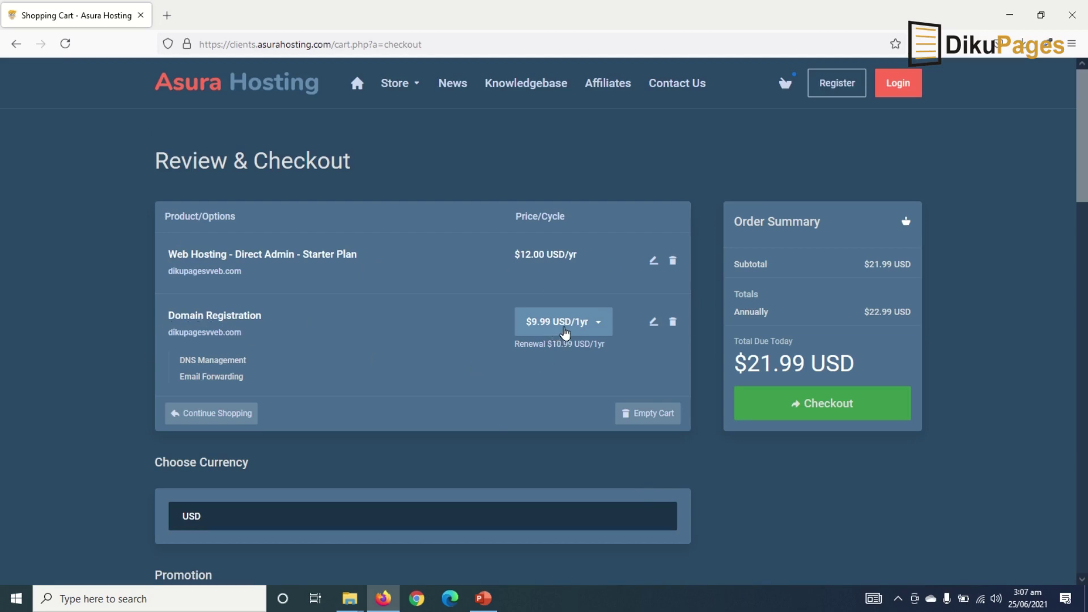
- Review the cart items and the available currencies, keeping USD as the order currency
scroll(522, 293, down, 1)
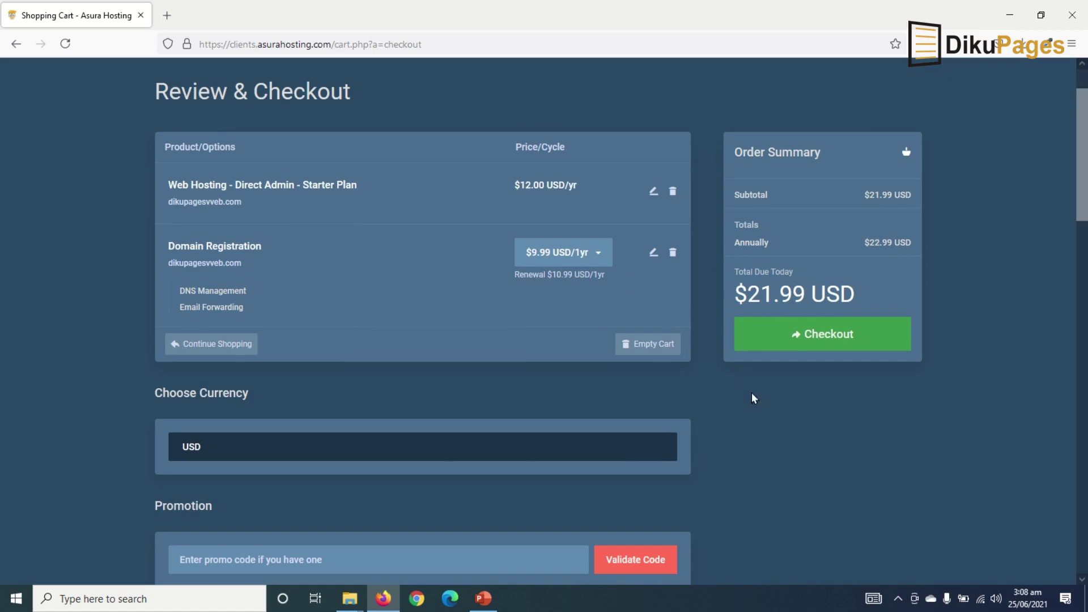
click(436, 446)
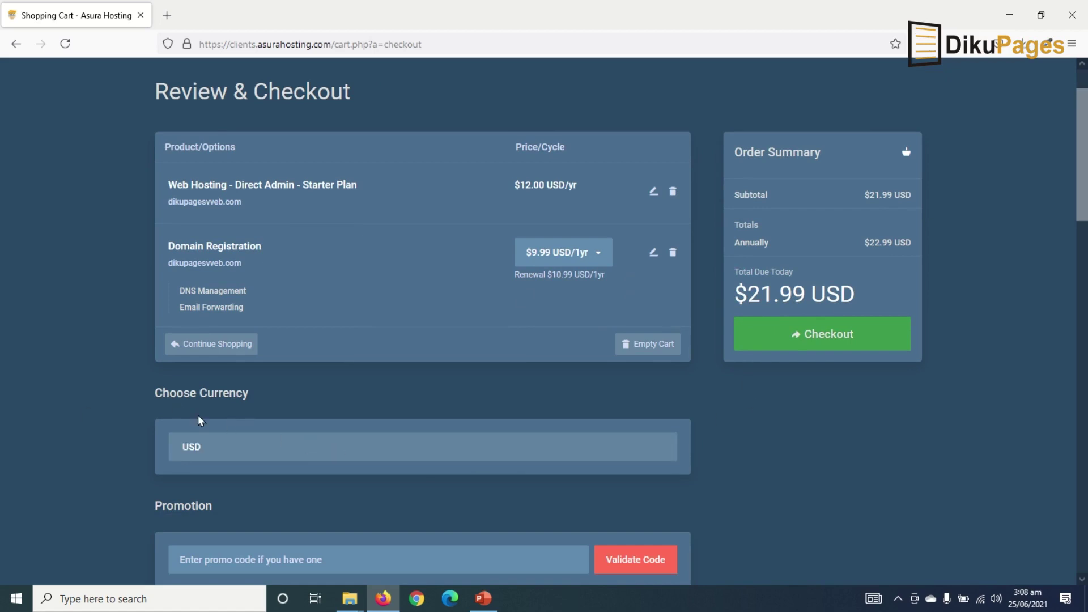
click(274, 444)
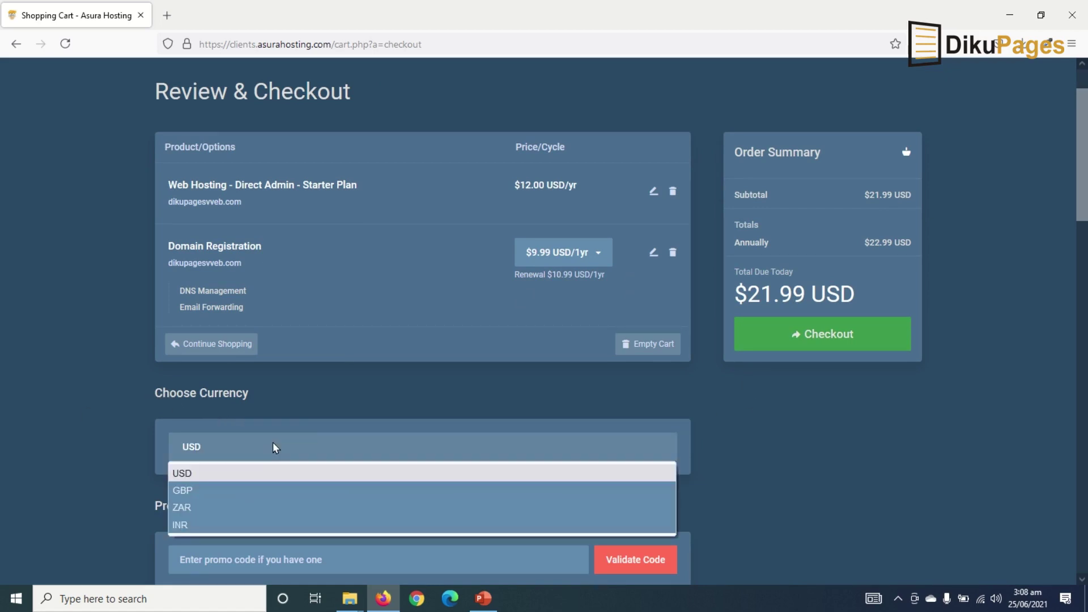
click(287, 454)
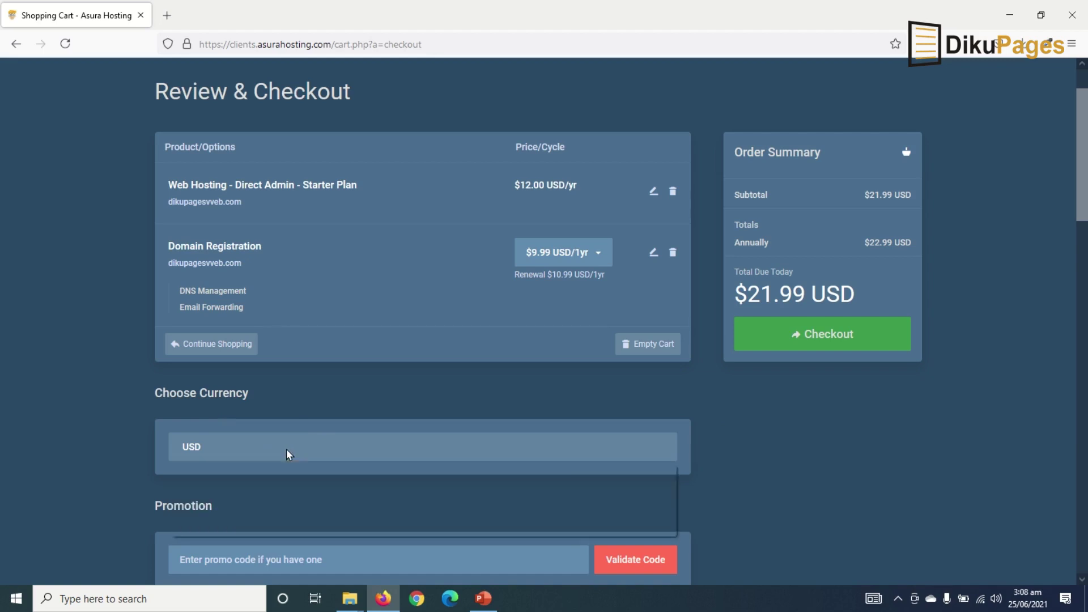
click(226, 451)
click(259, 449)
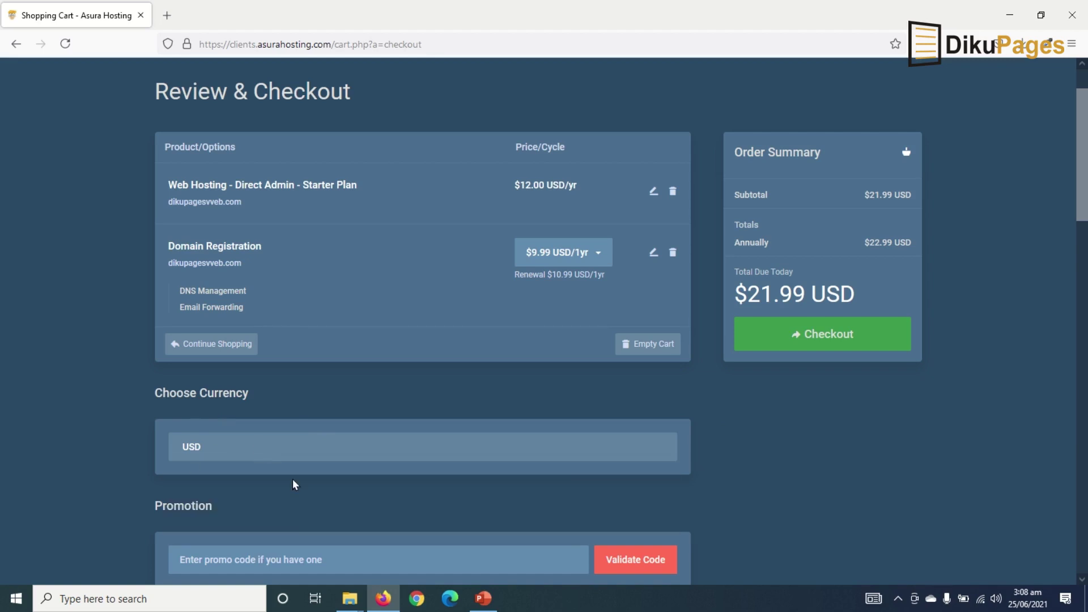
- Compare the existing customer login with the new account option under Billing Details, and examine the new account form's fields
scroll(292, 482, down, 3)
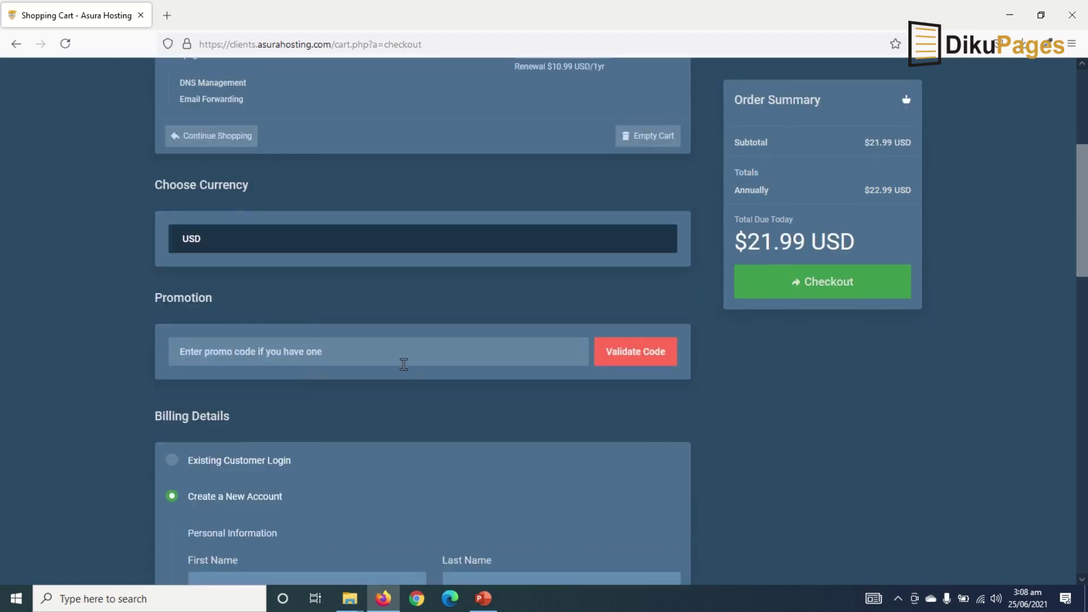
scroll(412, 289, down, 2)
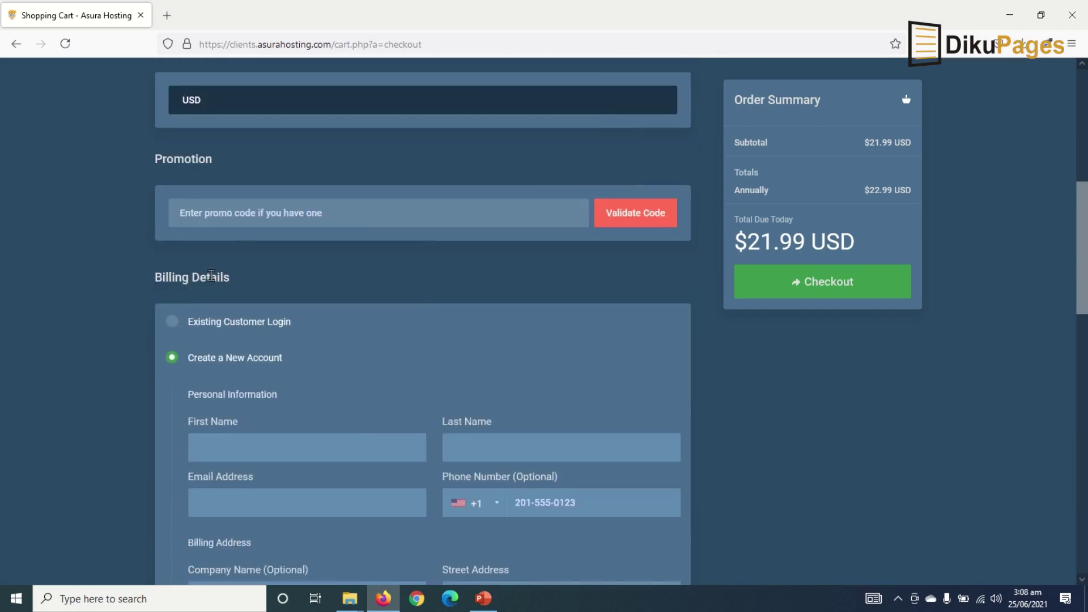
scroll(294, 298, down, 1)
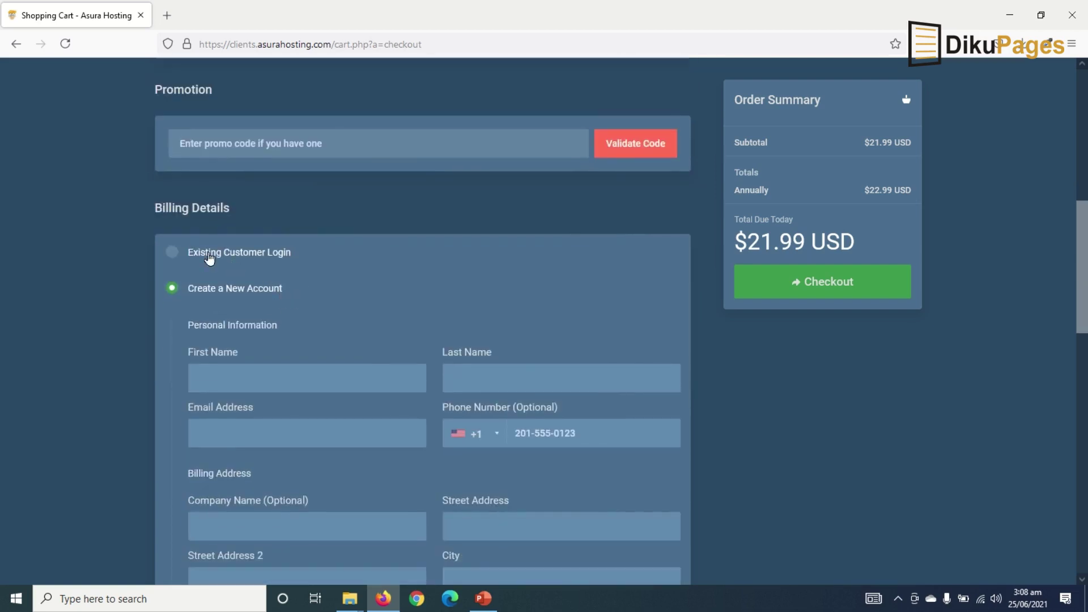
click(212, 253)
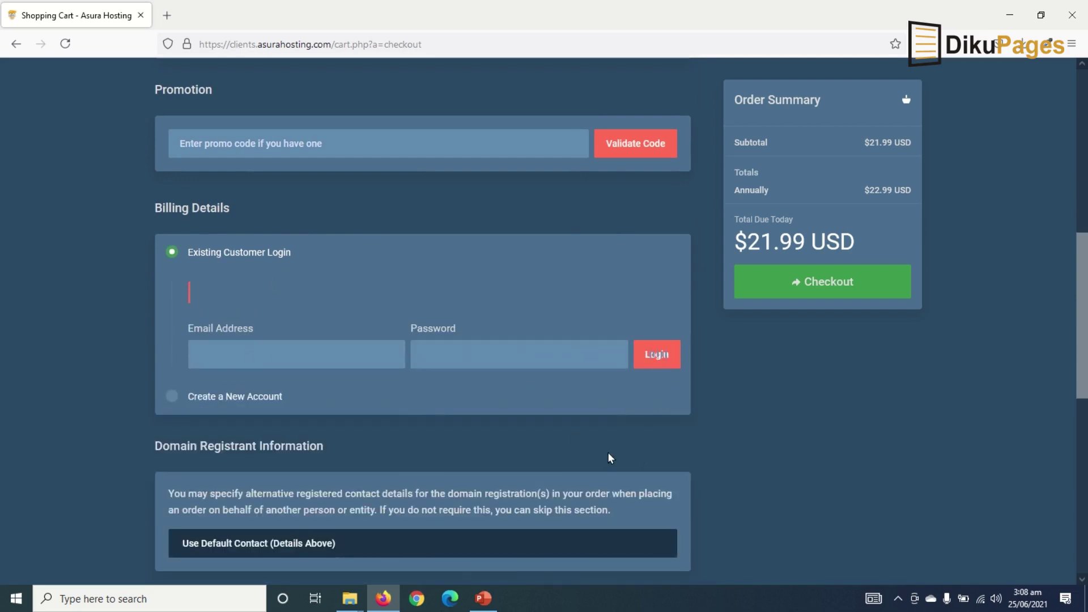
click(205, 399)
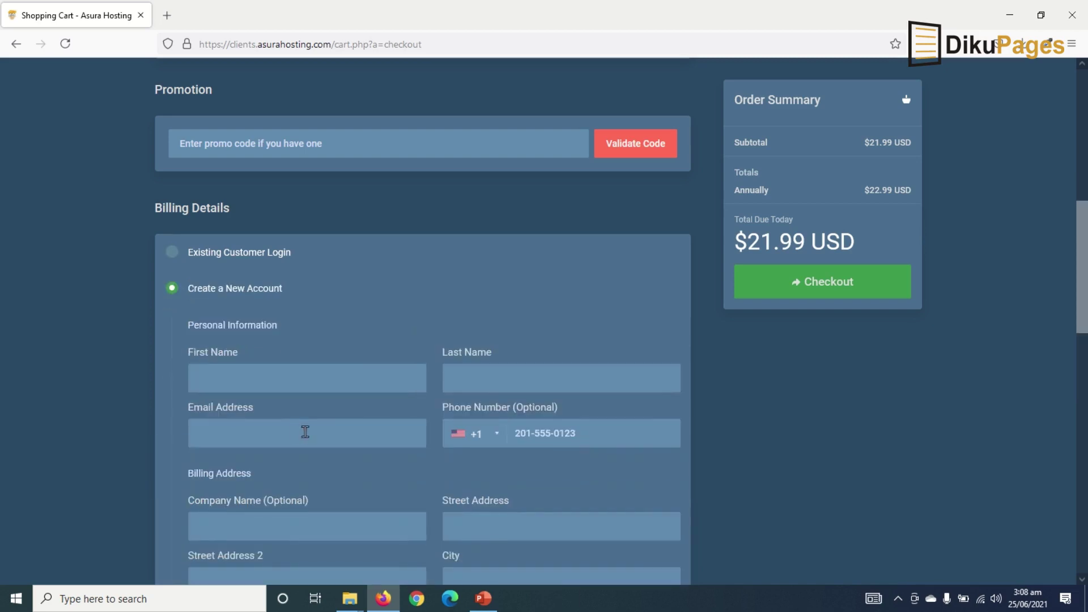
scroll(306, 436, down, 2)
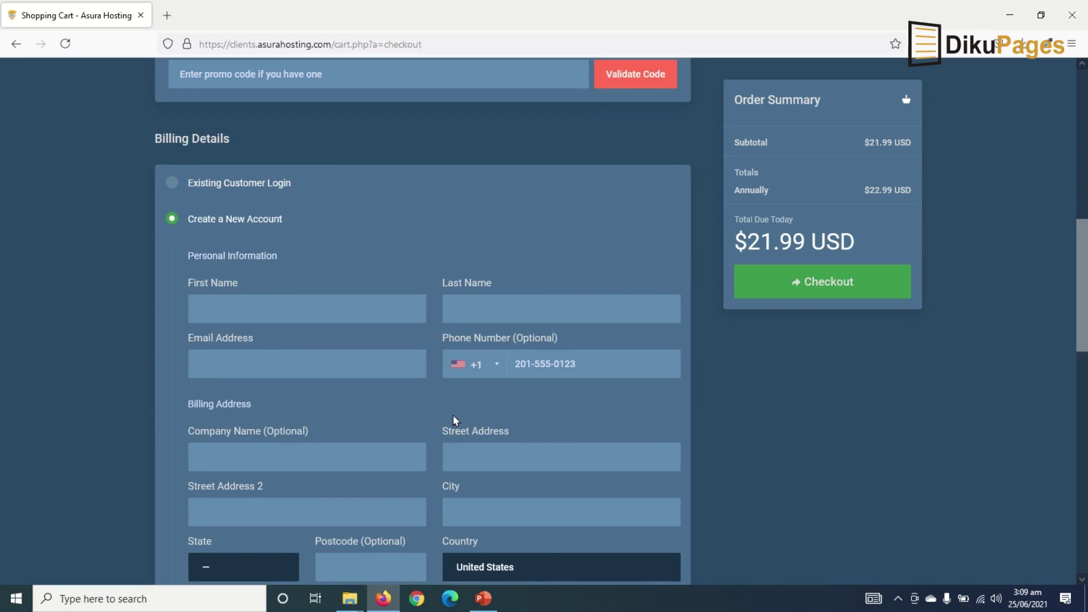
scroll(391, 425, down, 2)
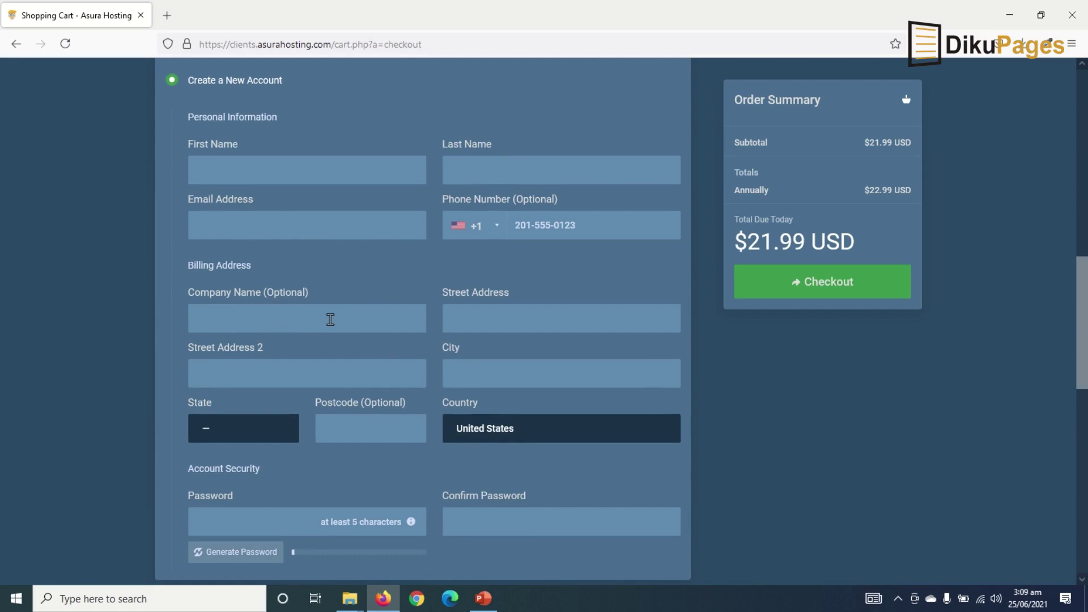
- Examine the Account Security password fields, the Domain Registrant Information section and the available payment methods on the checkout form
scroll(350, 361, down, 1)
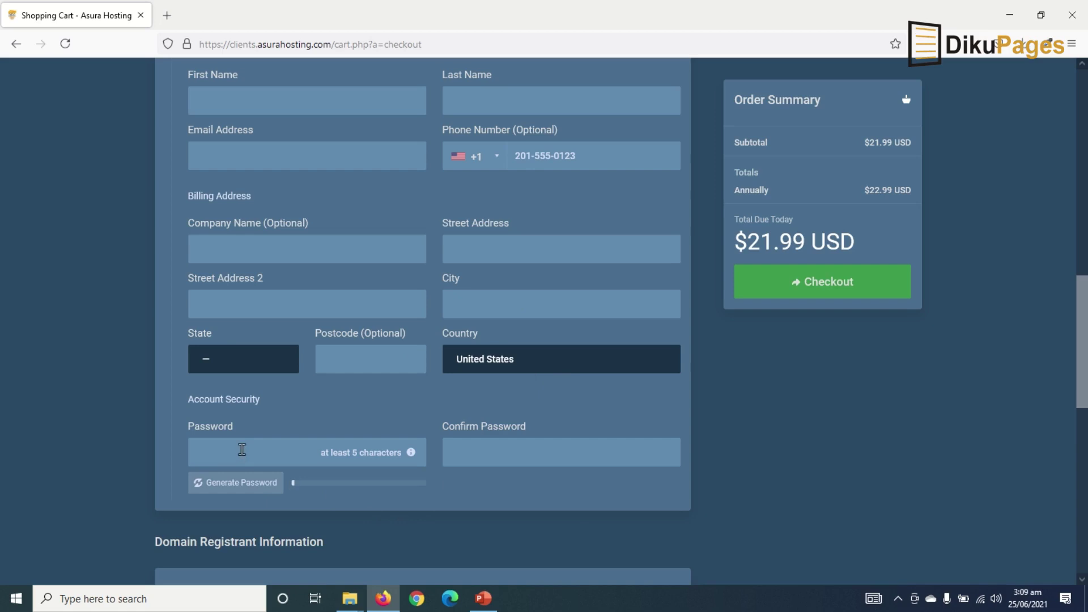
click(541, 454)
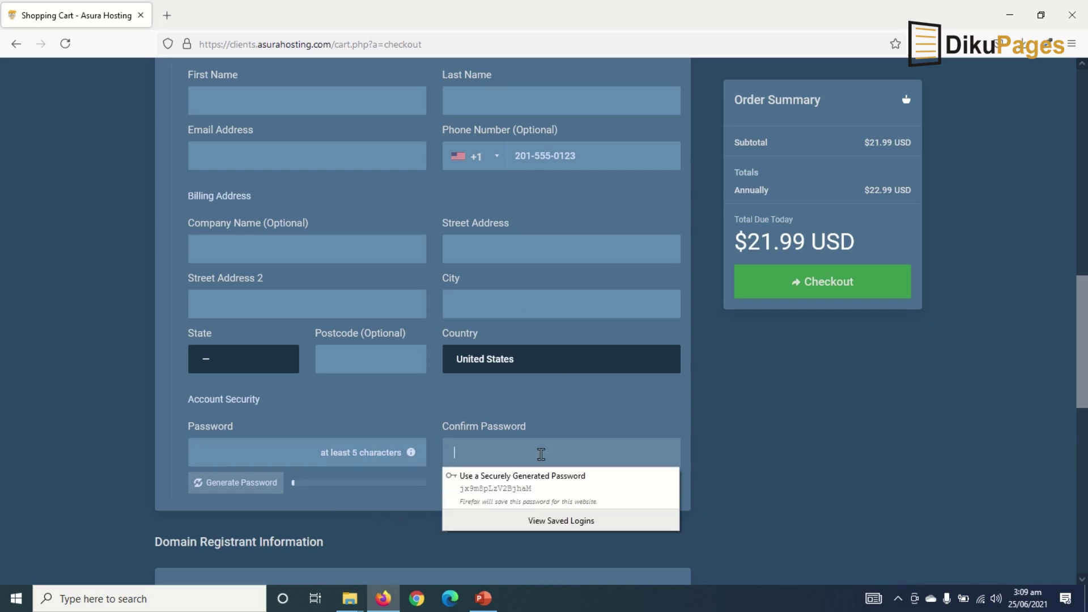
scroll(541, 454, down, 6)
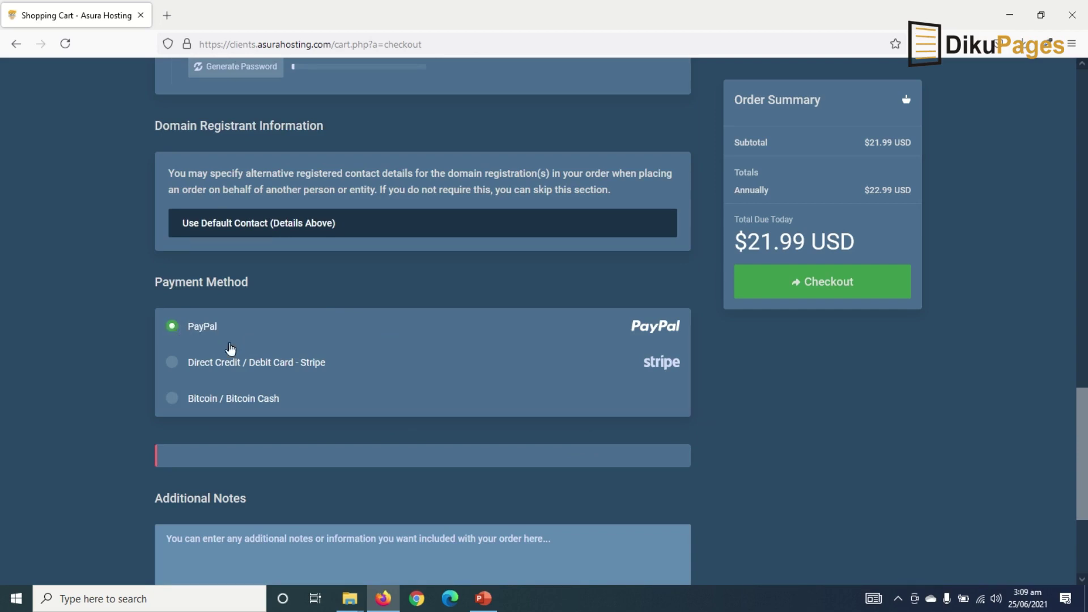
- Choose Direct Credit / Debit Card - Stripe as the payment method, and continue from the order confirmation to the client area
click(172, 363)
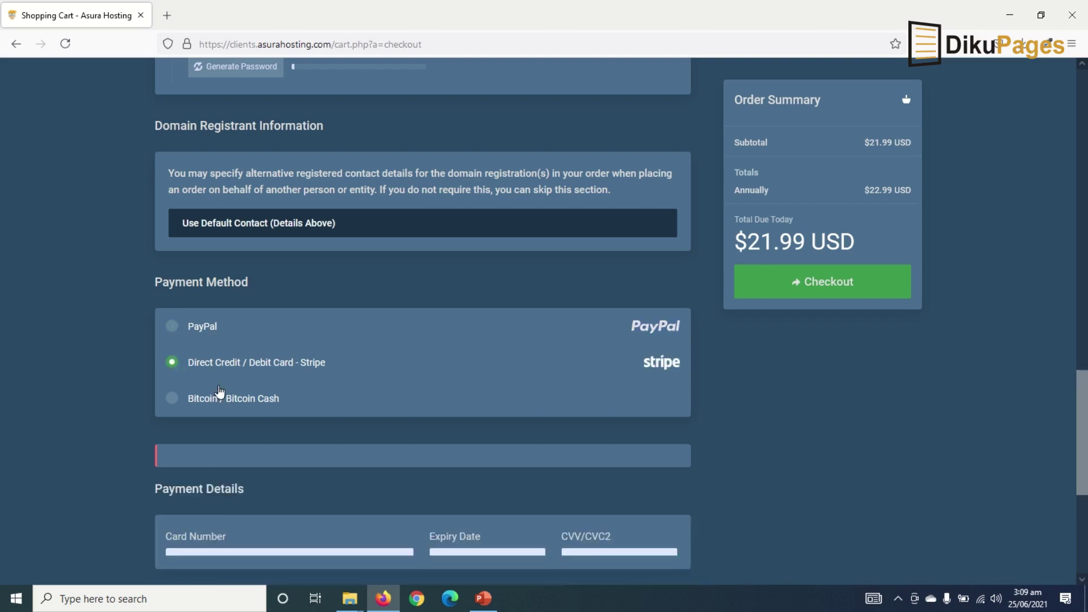
scroll(270, 439, down, 3)
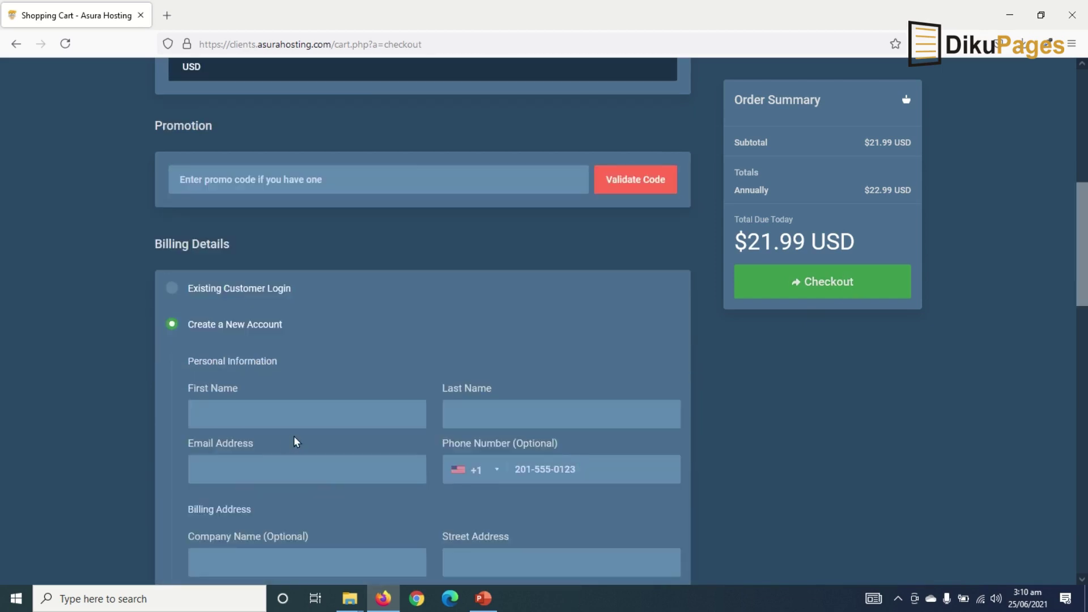
scroll(296, 441, down, 8)
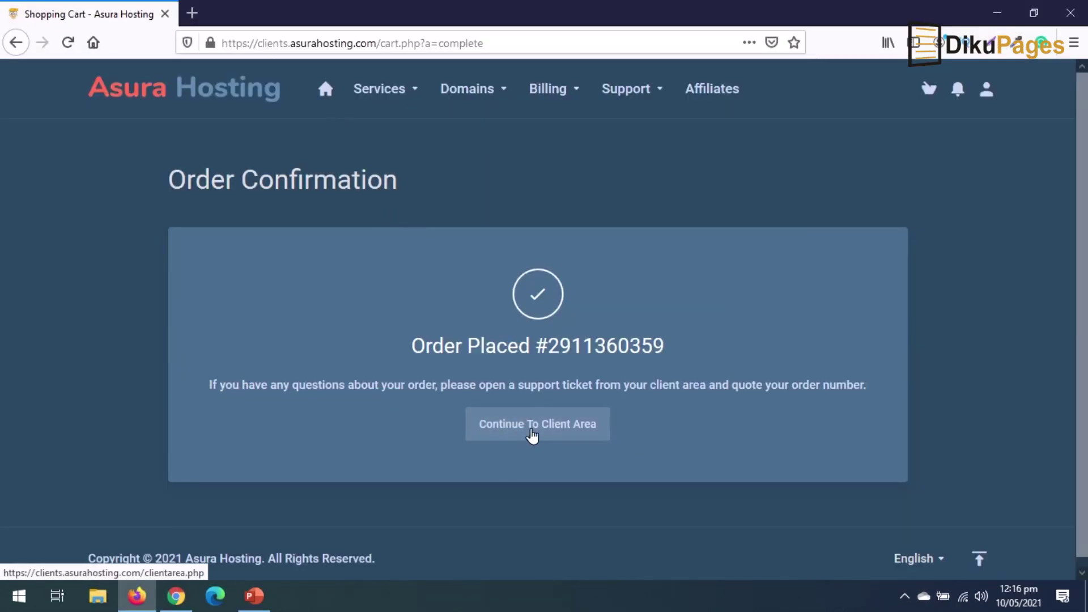
click(538, 431)
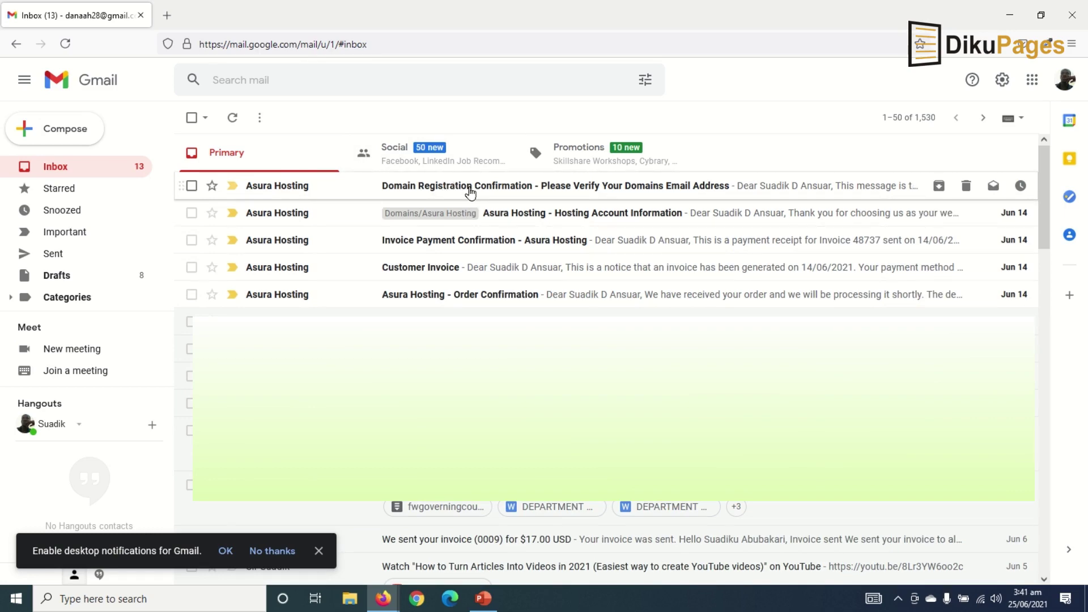
- Read the domain purchase details and email verification instructions in Asura Hosting's Domain Registration Confirmation email in Gmail, and return to the inbox
click(470, 193)
scroll(573, 357, down, 4)
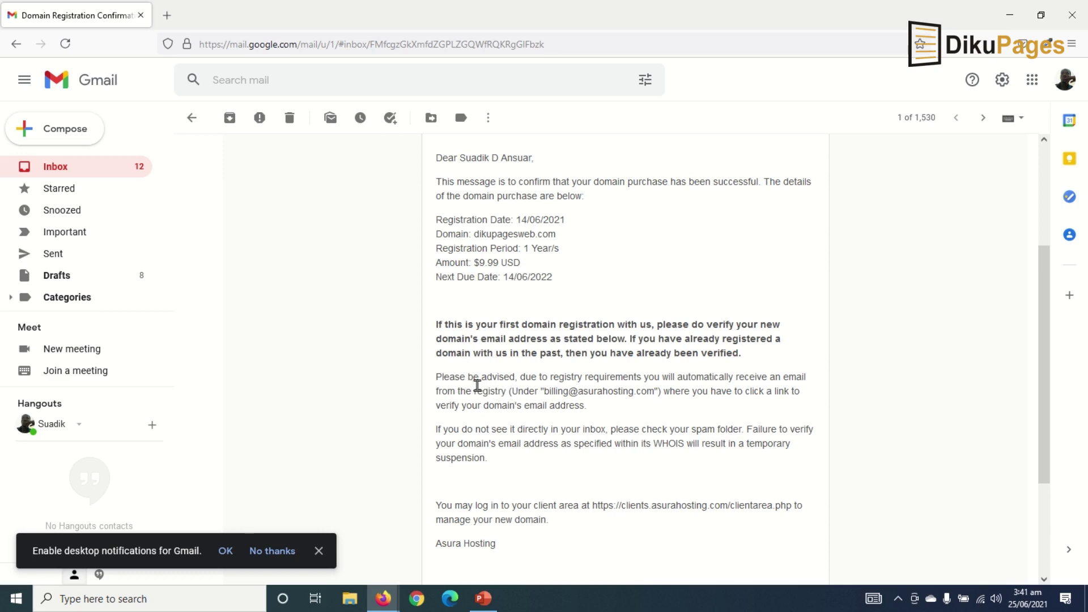
click(193, 117)
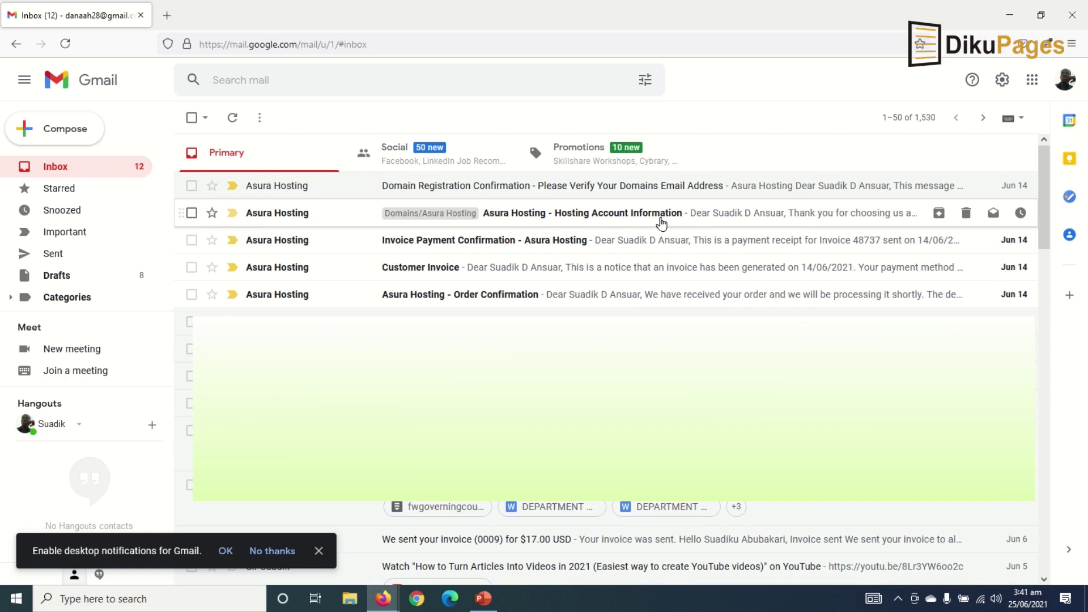
- Open the Hosting Account Information email, copy its server login URL and load it in a new browser tab
click(650, 218)
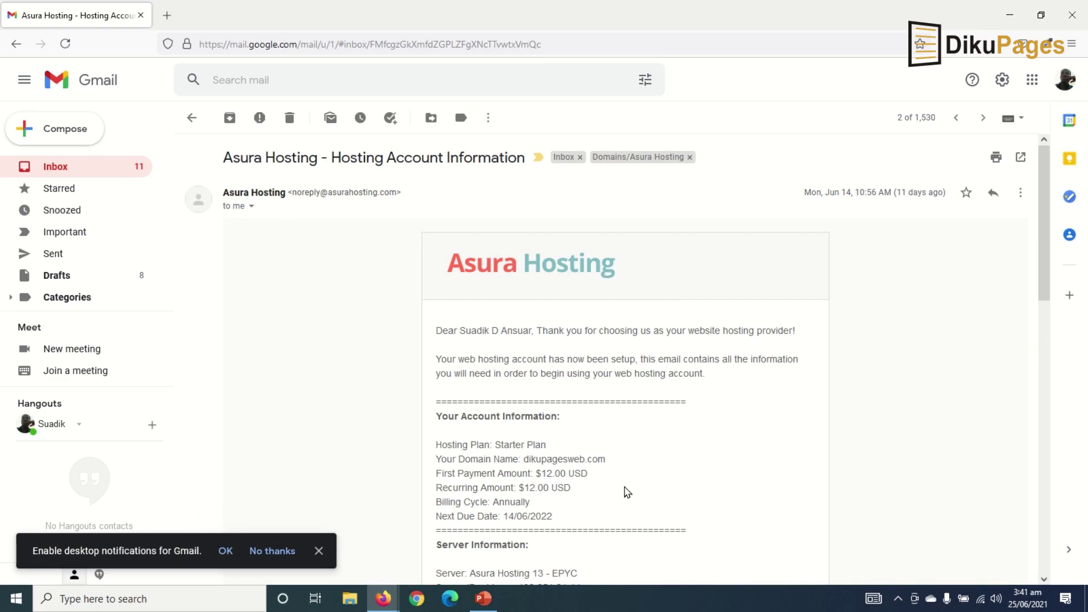
scroll(627, 492, down, 4)
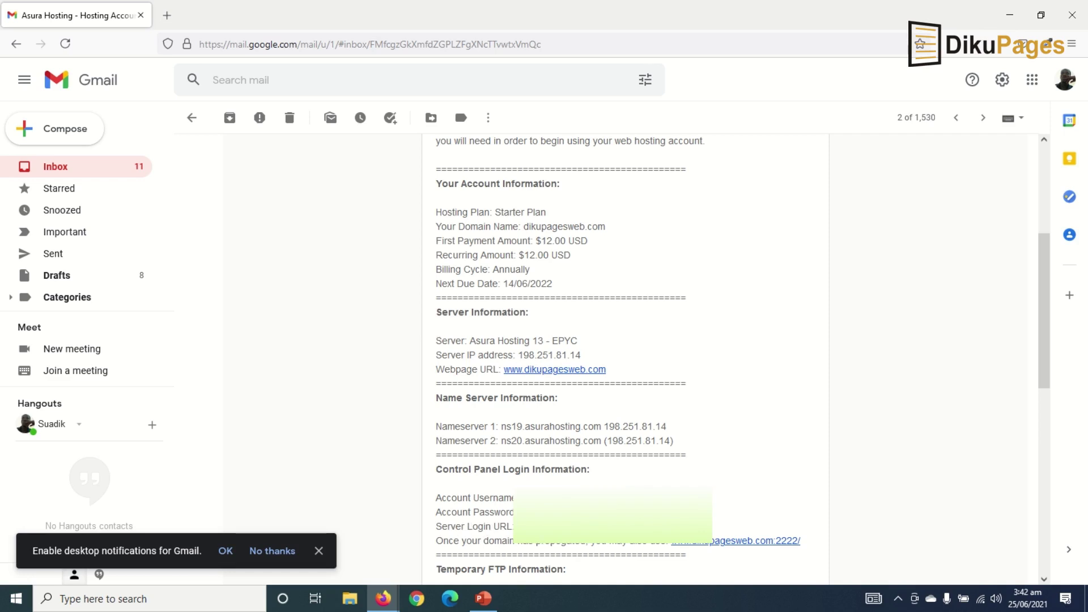
right_click(604, 524)
click(651, 377)
click(166, 15)
key(ctrl+v)
key(Return)
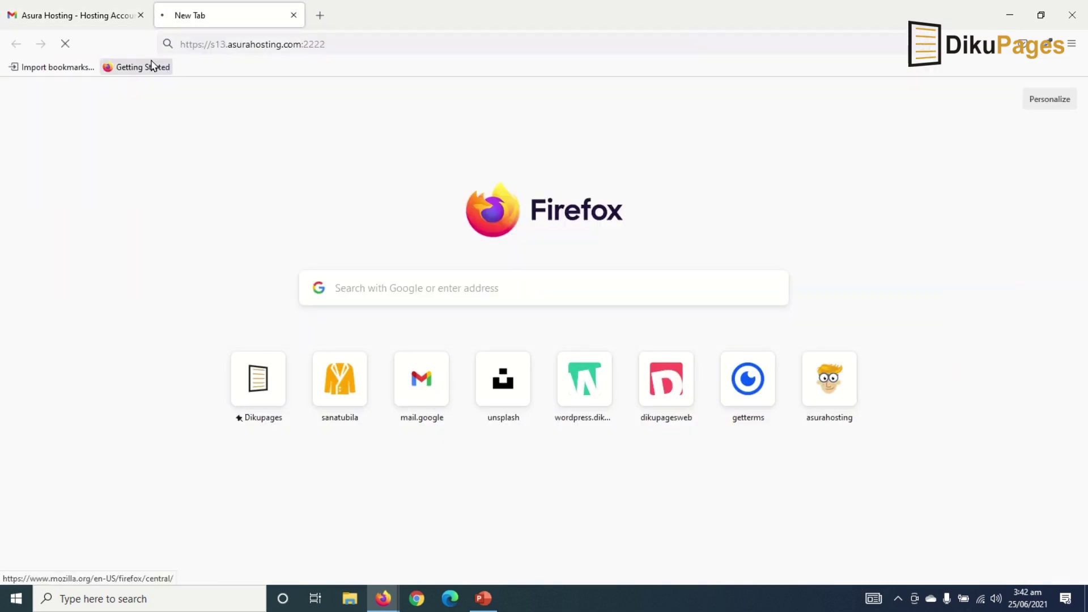
- Get the control panel credentials from the hosting email, and sign in to DirectAdmin with the account username and password
click(73, 16)
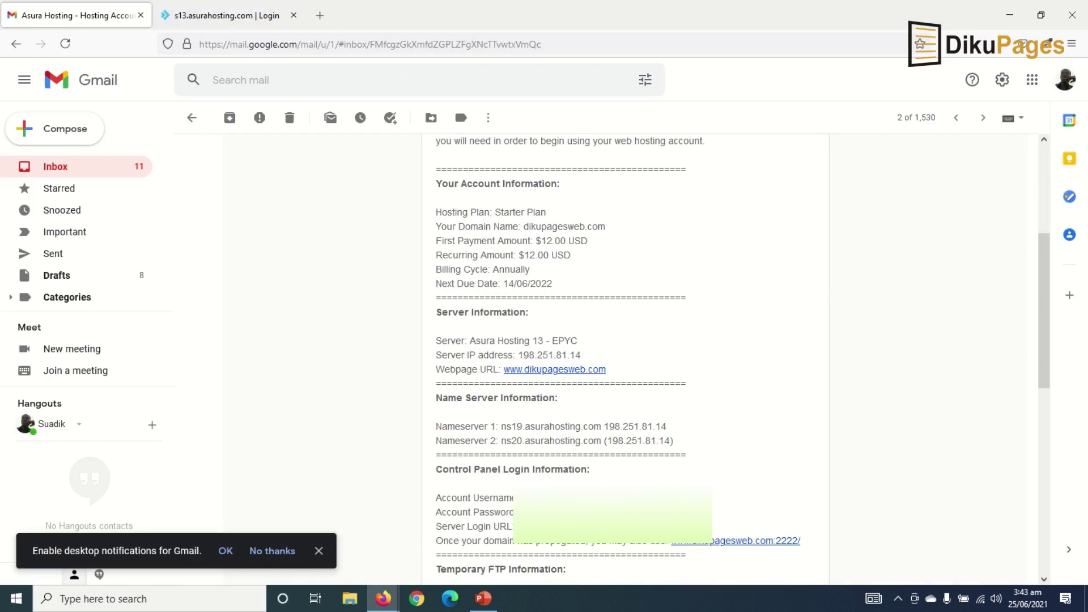
click(235, 15)
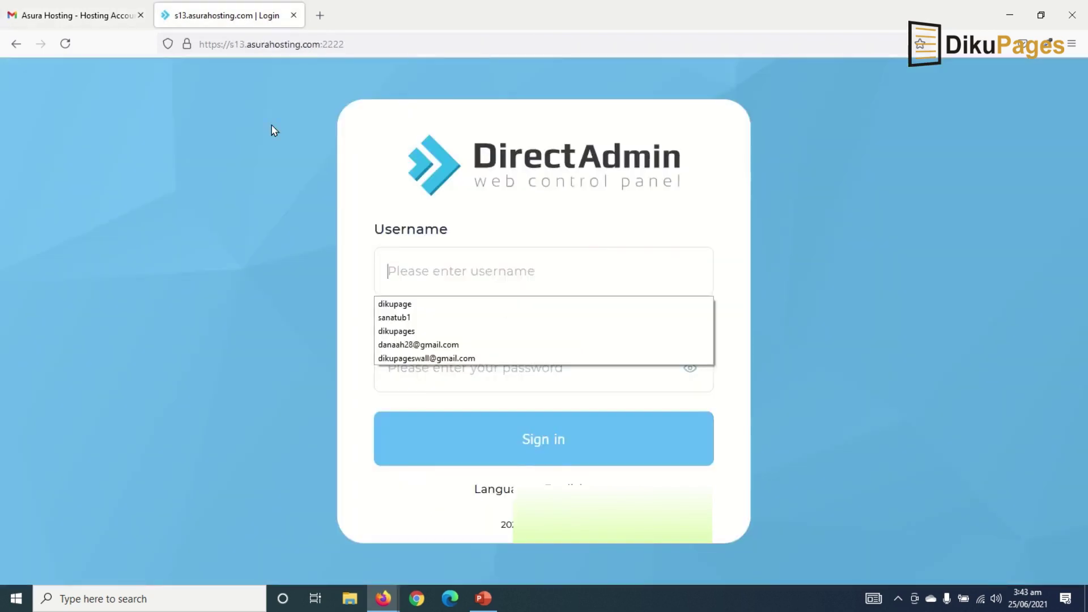
click(408, 301)
click(562, 441)
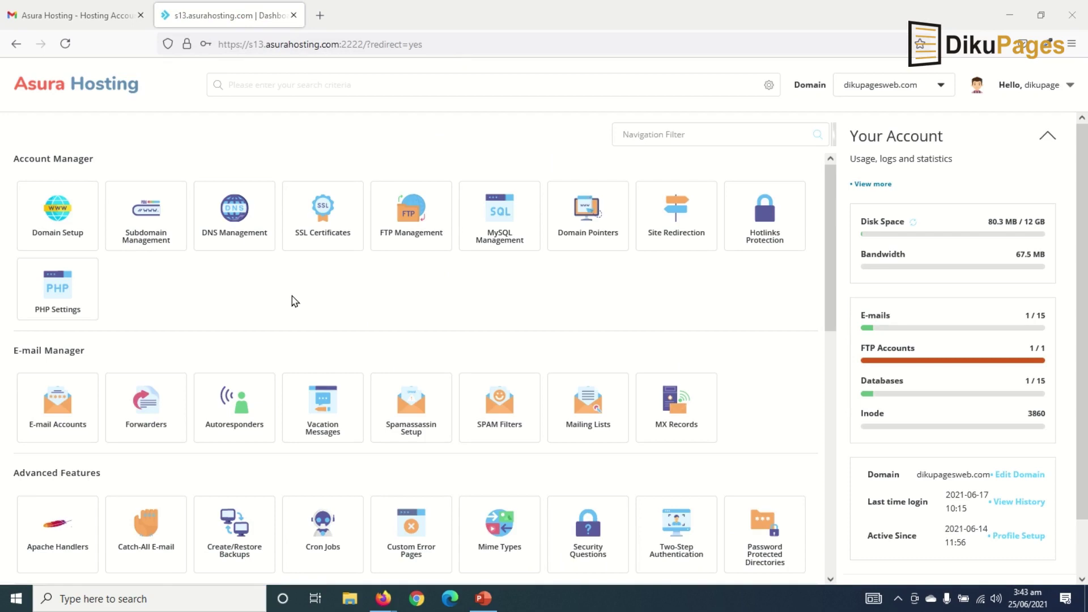
- Look through the DirectAdmin dashboard's tools, from Account Manager down to the Softaculous Apps Installer
scroll(295, 301, down, 12)
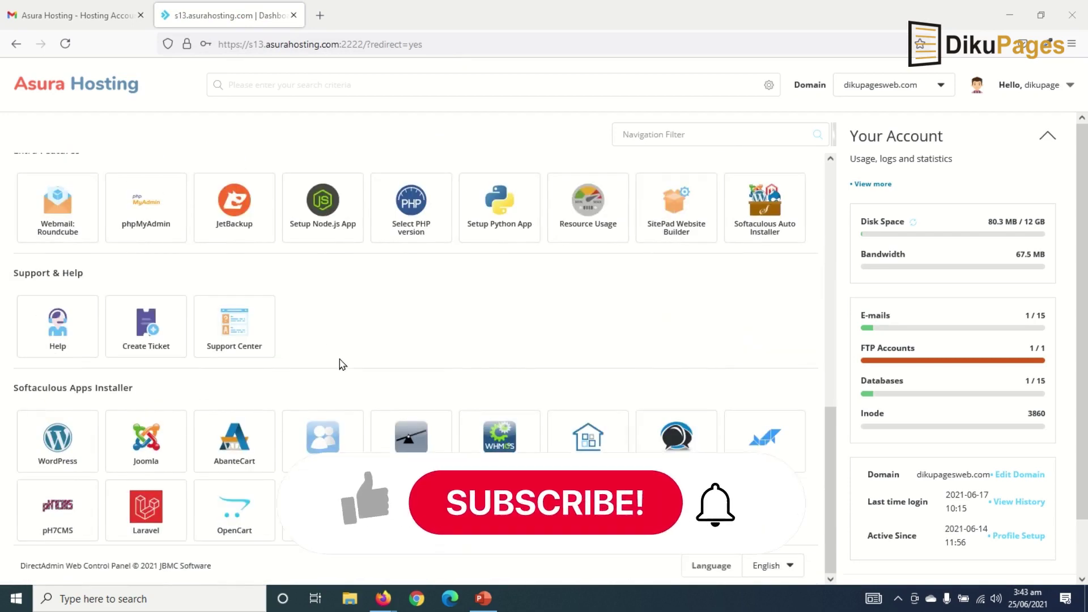
scroll(340, 363, up, 10)
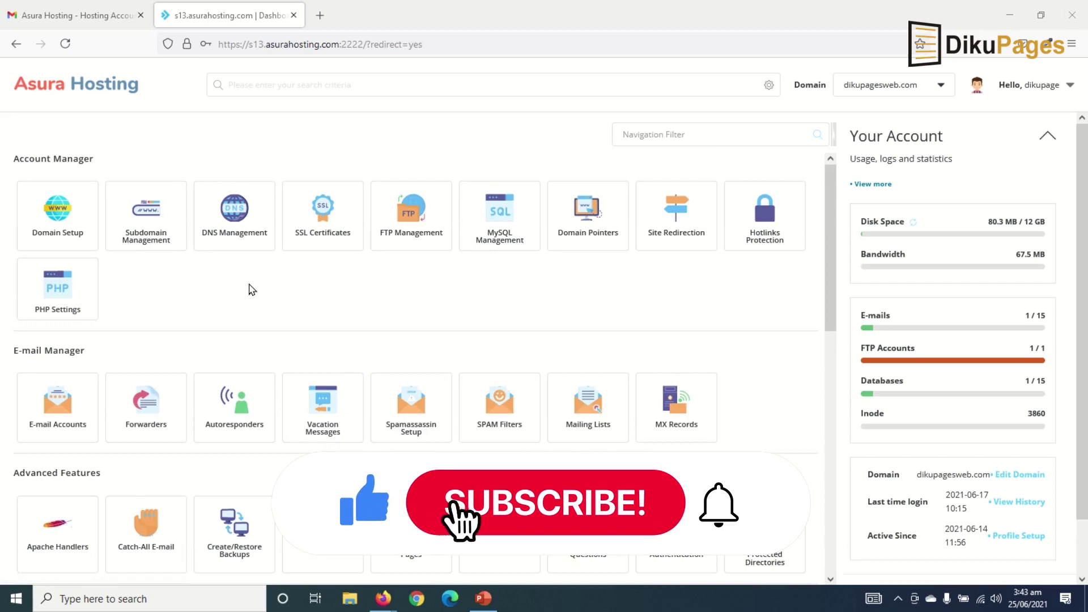
scroll(255, 294, down, 10)
scroll(496, 409, up, 6)
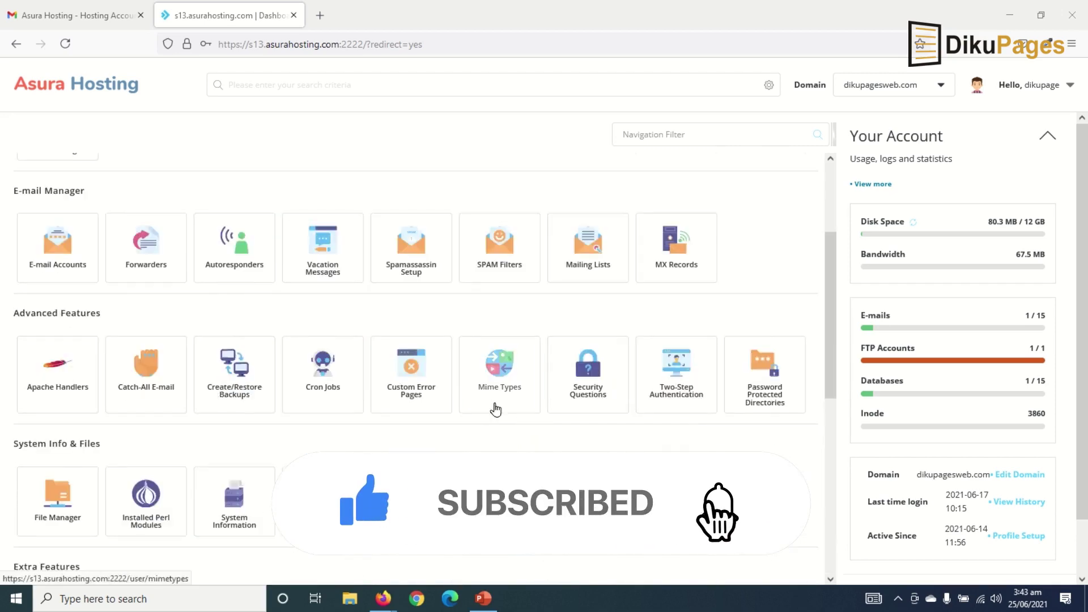
scroll(496, 410, up, 3)
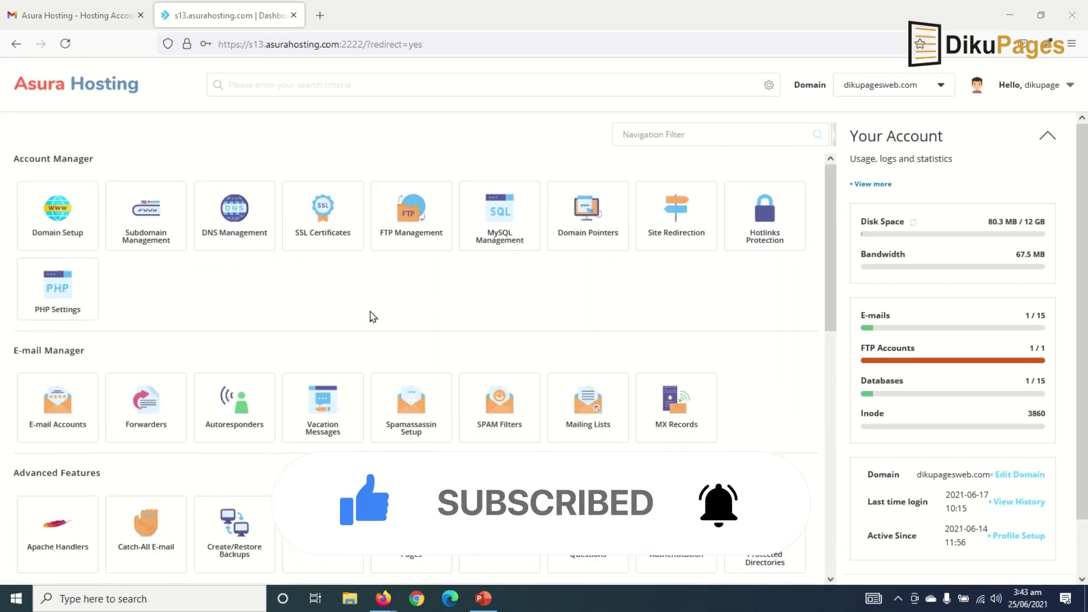